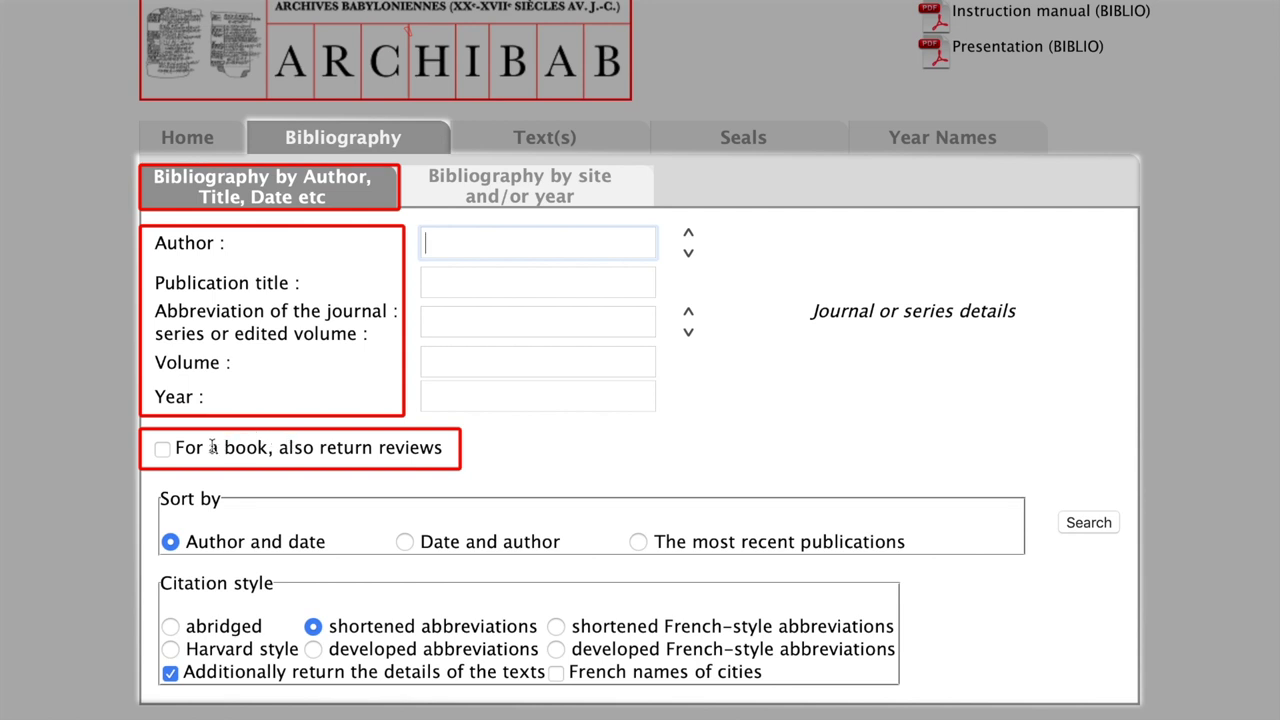
- List the YOS volume 13 bibliography with book reviews, then open the site/year bibliography search
{"action": "left_click", "coordinate": [162, 449]}
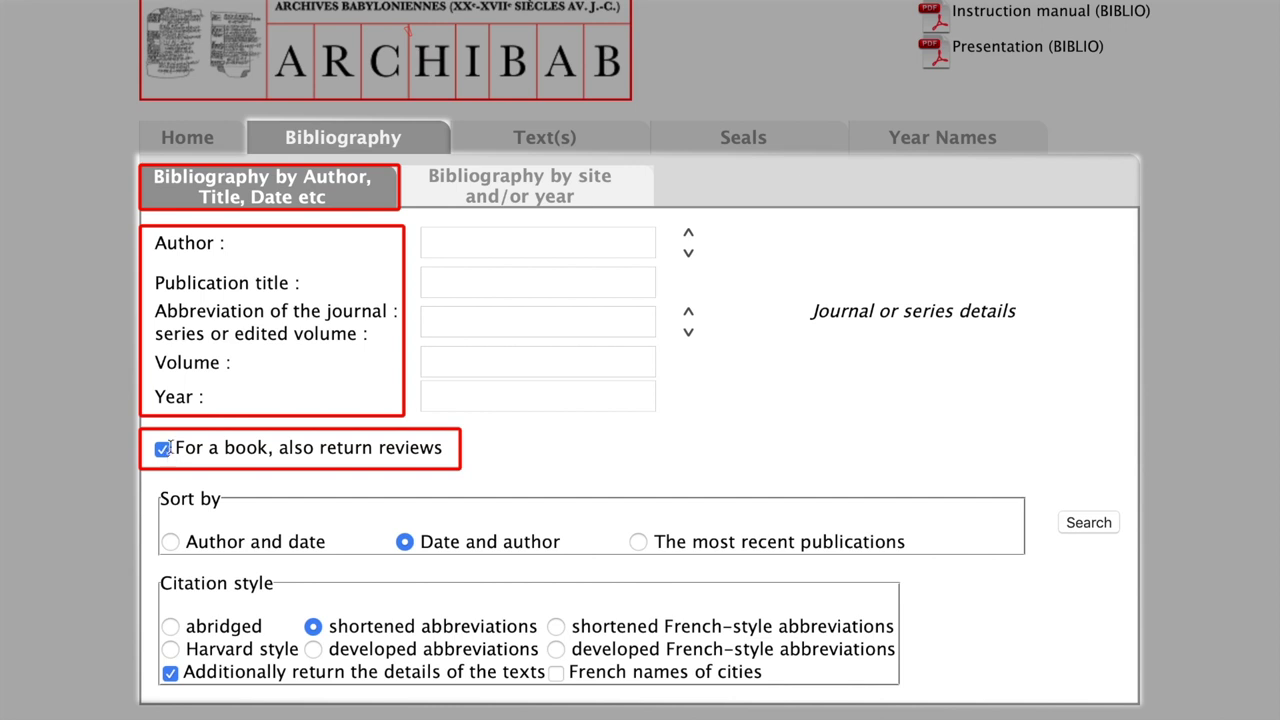
{"action": "left_click", "coordinate": [464, 324]}
{"action": "type", "text": "Z"}
{"action": "key", "text": "BackSpace"}
{"action": "type", "text": "YOS"}
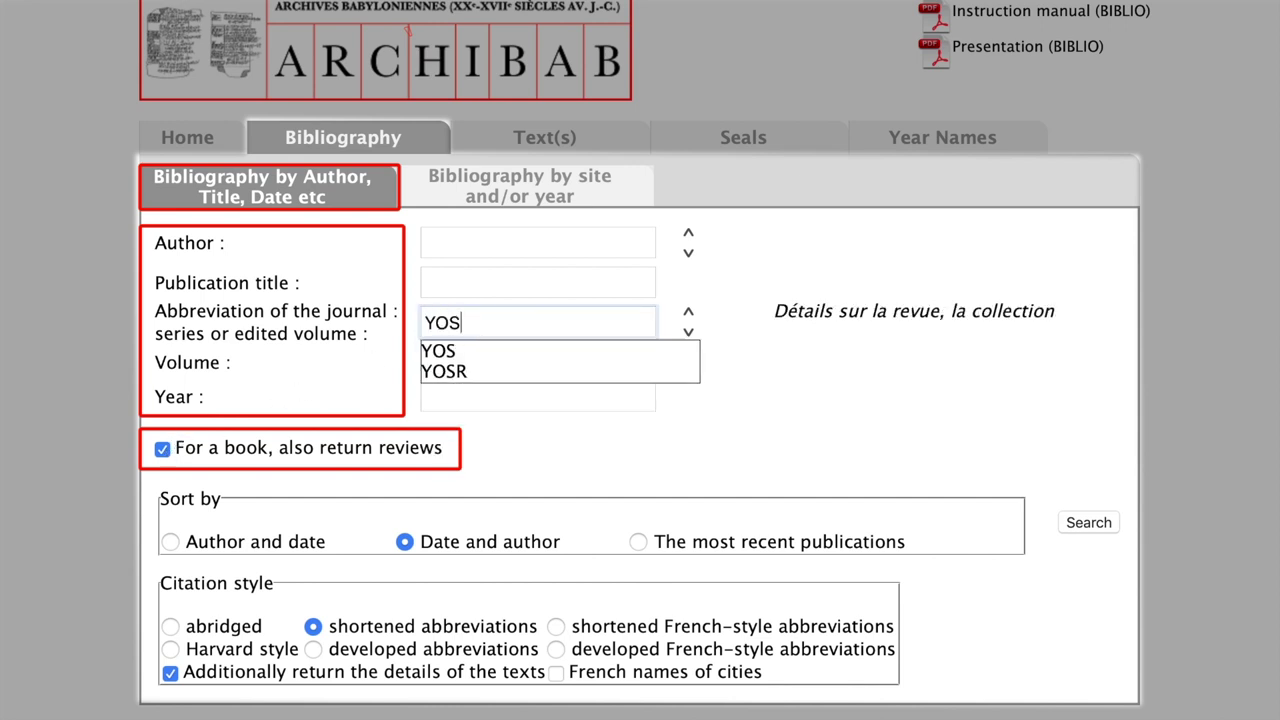
{"action": "left_click", "coordinate": [466, 352]}
{"action": "left_click", "coordinate": [466, 362]}
{"action": "type", "text": "13"}
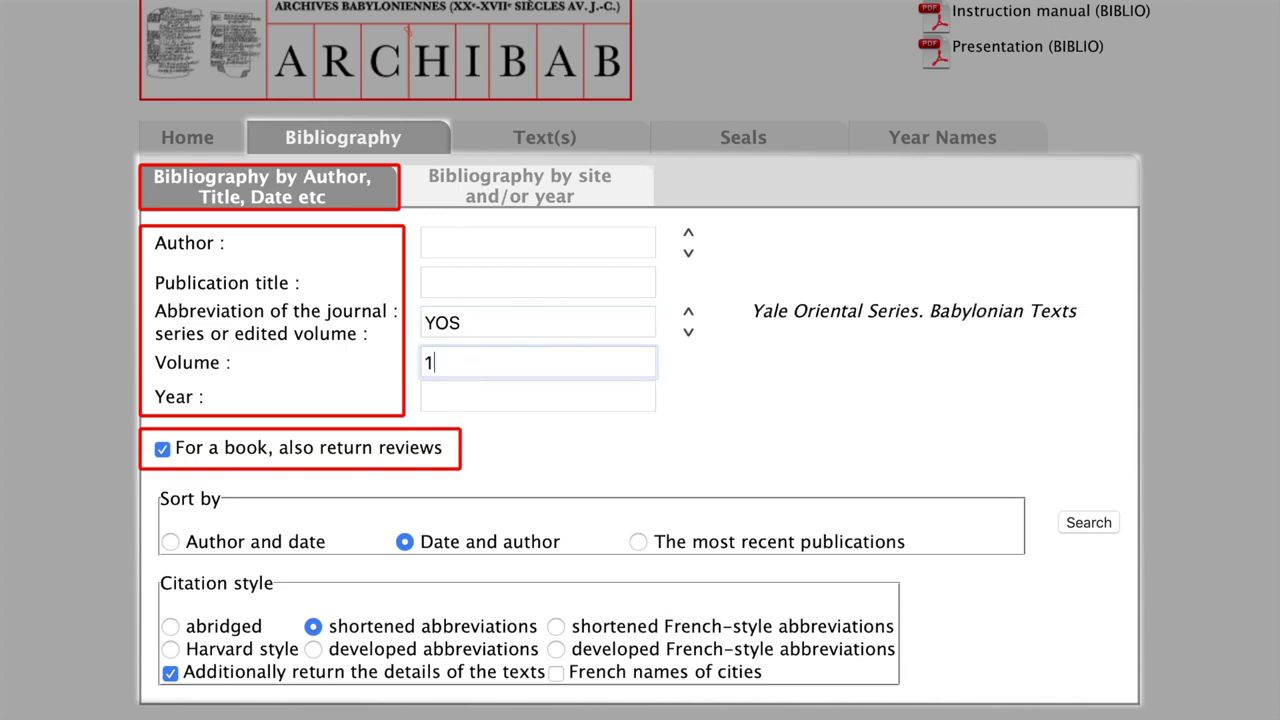
{"action": "left_click", "coordinate": [1086, 522]}
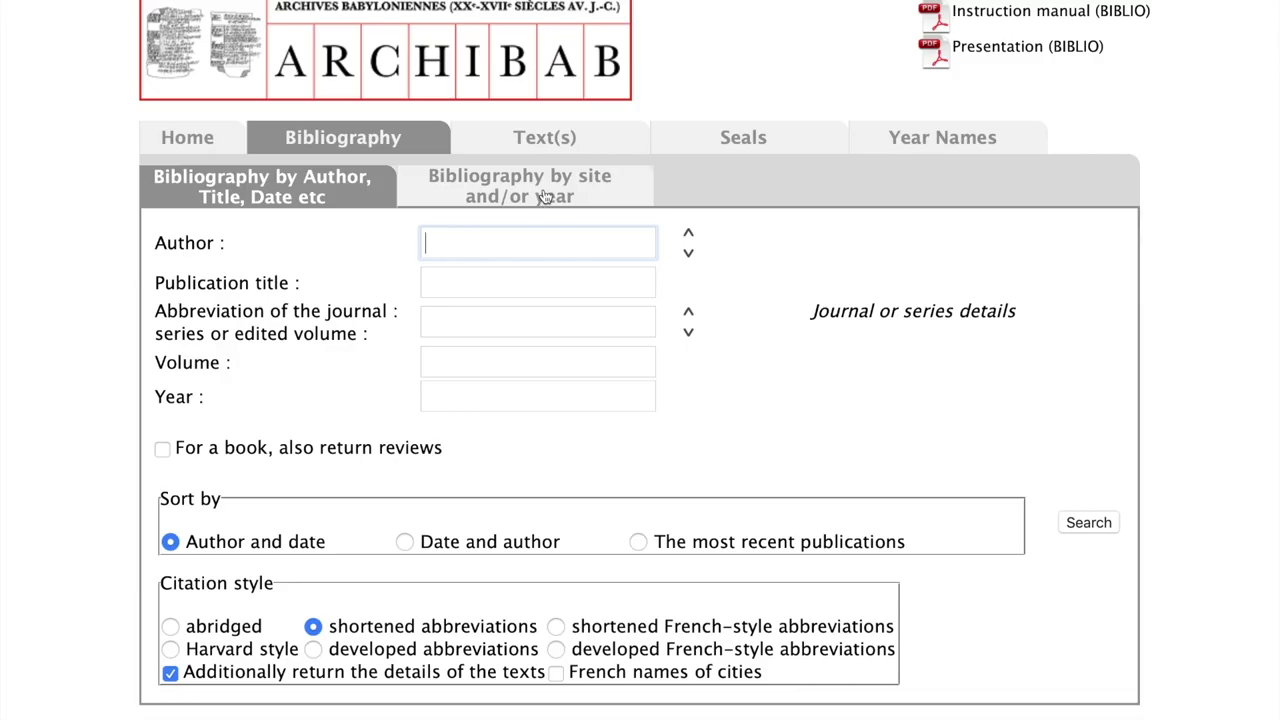
{"action": "left_click", "coordinate": [545, 197]}
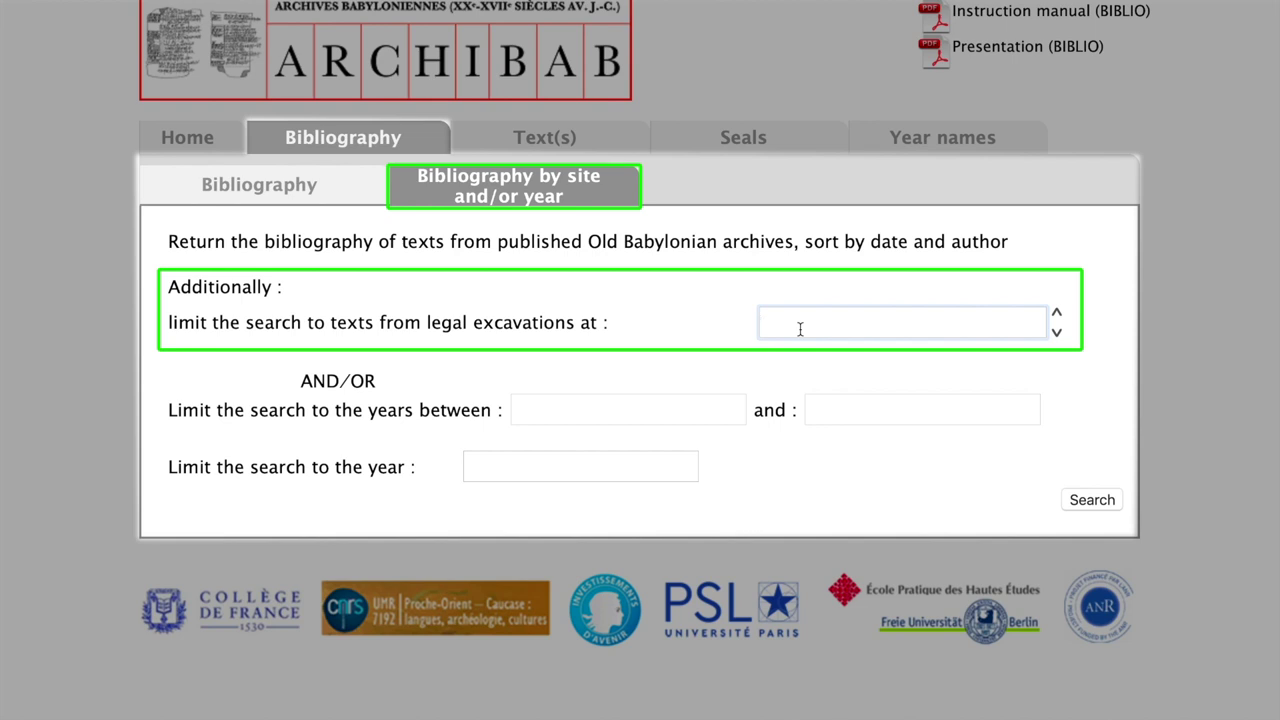
{"action": "type", "text": "Ur"}
{"action": "key", "text": "Down"}
{"action": "key", "text": "Return"}
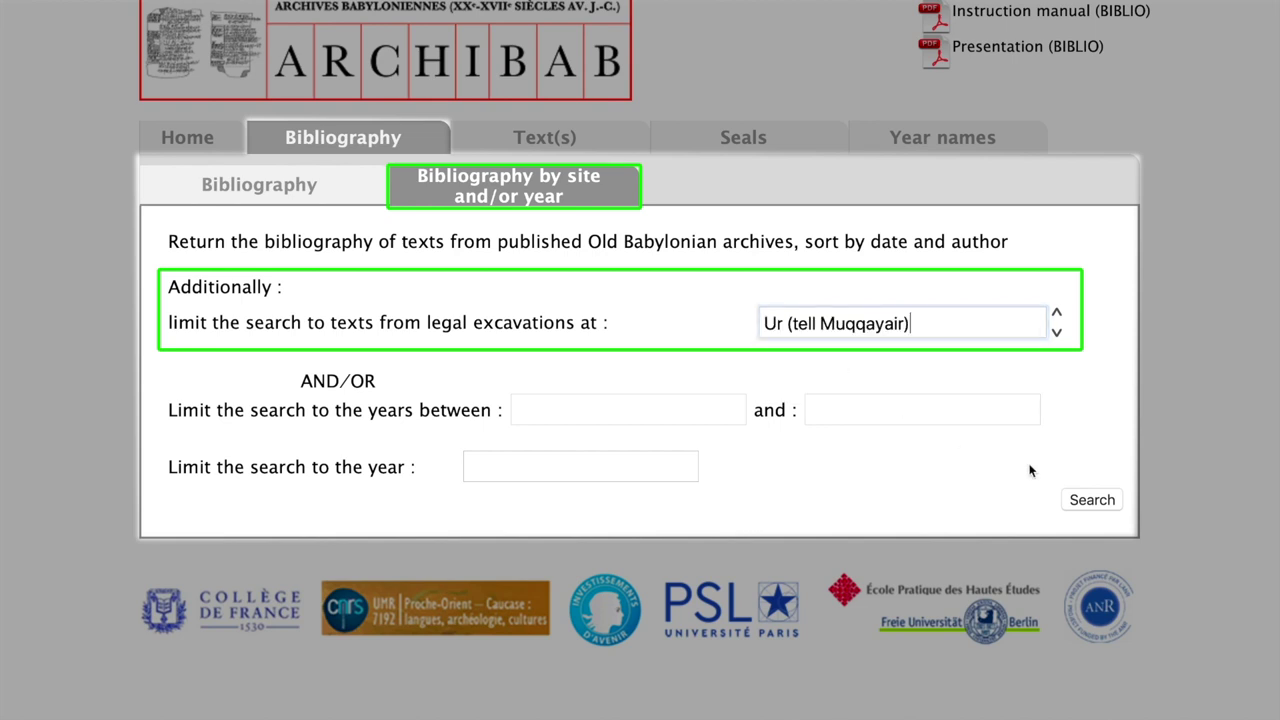
{"action": "left_click", "coordinate": [1092, 500]}
{"action": "scroll", "coordinate": [1000, 432], "scroll_direction": "down", "scroll_amount": 1}
{"action": "scroll", "coordinate": [1000, 432], "scroll_direction": "up", "scroll_amount": 1}
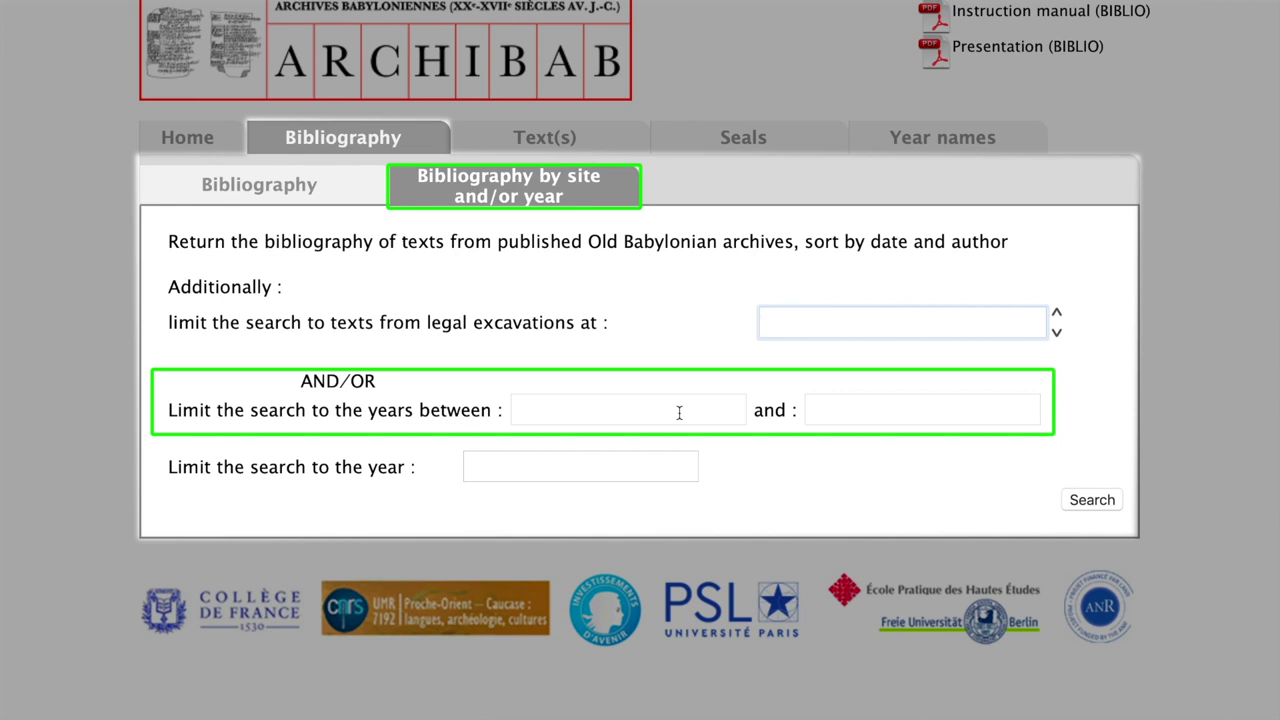
{"action": "left_click", "coordinate": [679, 412]}
{"action": "type", "text": "1880"}
{"action": "left_click", "coordinate": [810, 410]}
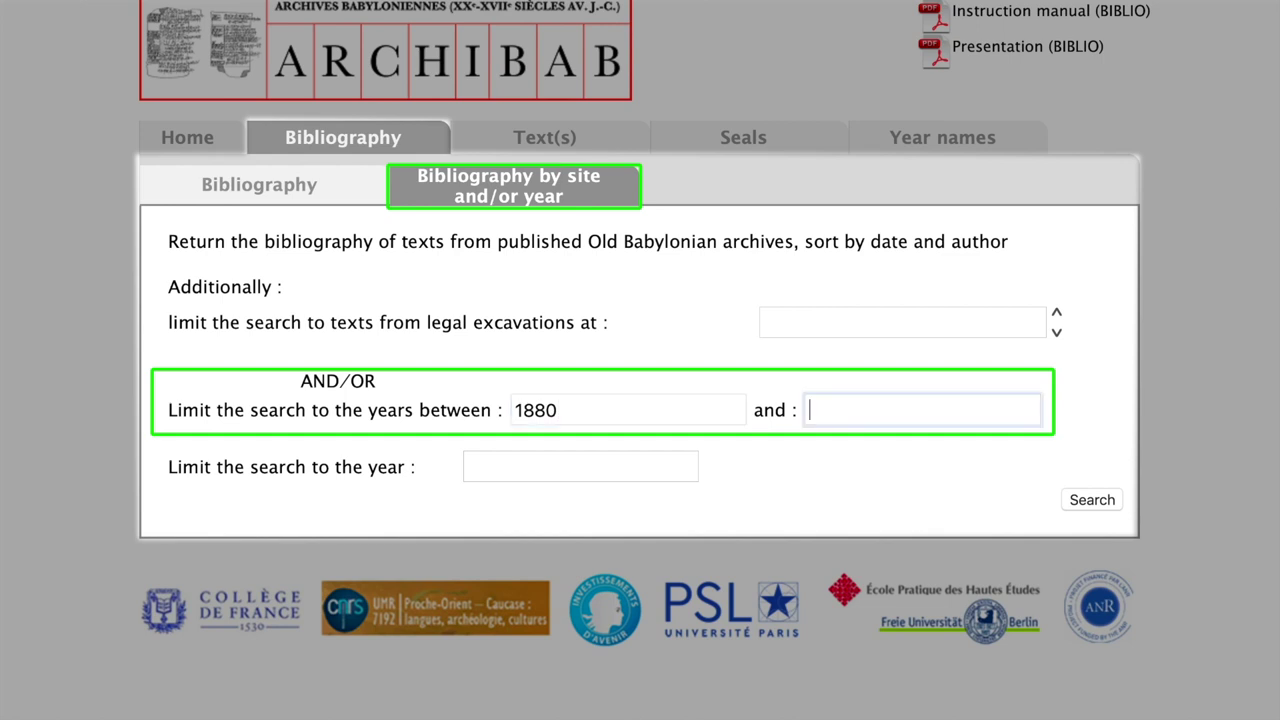
{"action": "type", "text": "2019"}
{"action": "key", "text": "Return"}
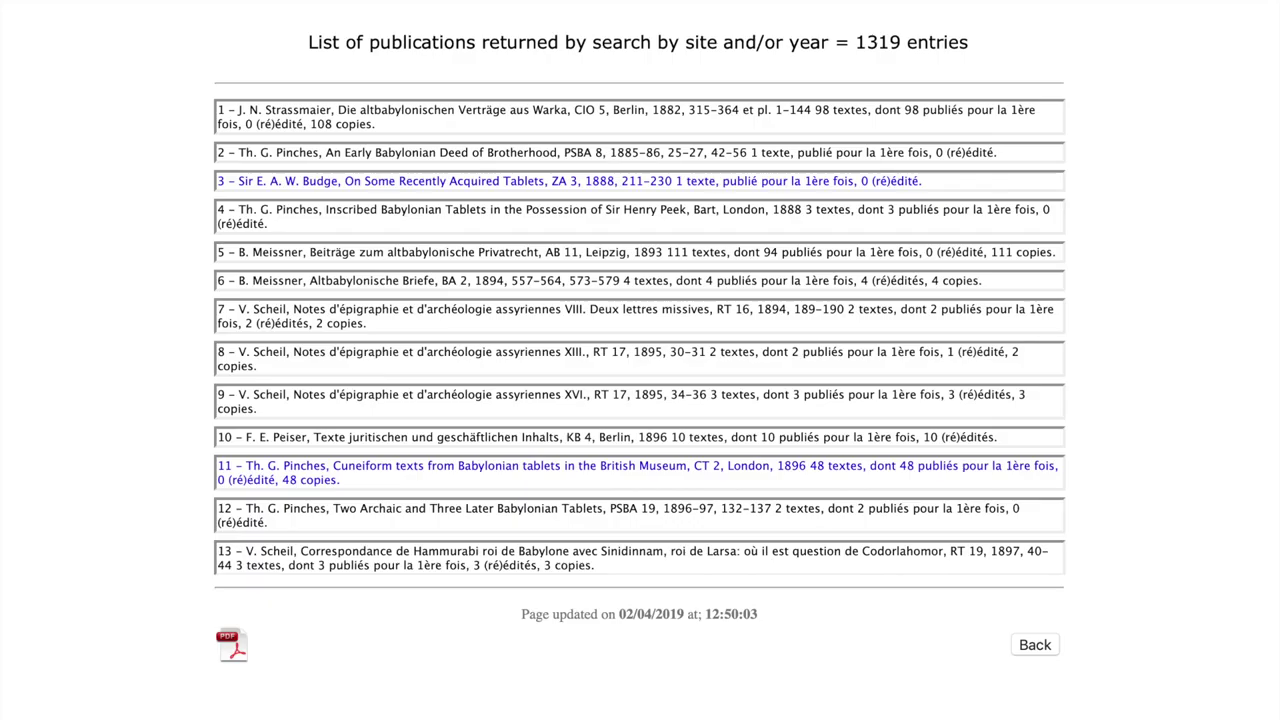
{"action": "scroll", "coordinate": [865, 493], "scroll_direction": "down", "scroll_amount": 5}
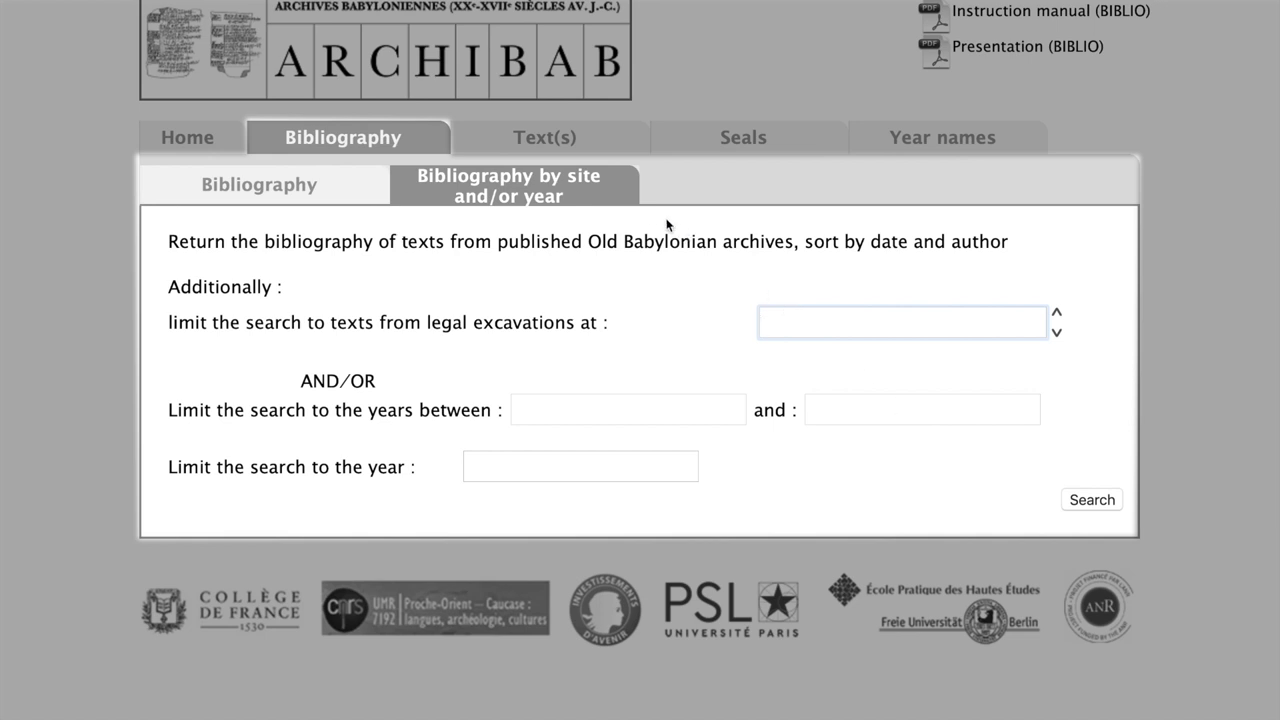
- Search texts by publication for YOS 14 2 and open its full record with transcription and notes
{"action": "left_click", "coordinate": [556, 144]}
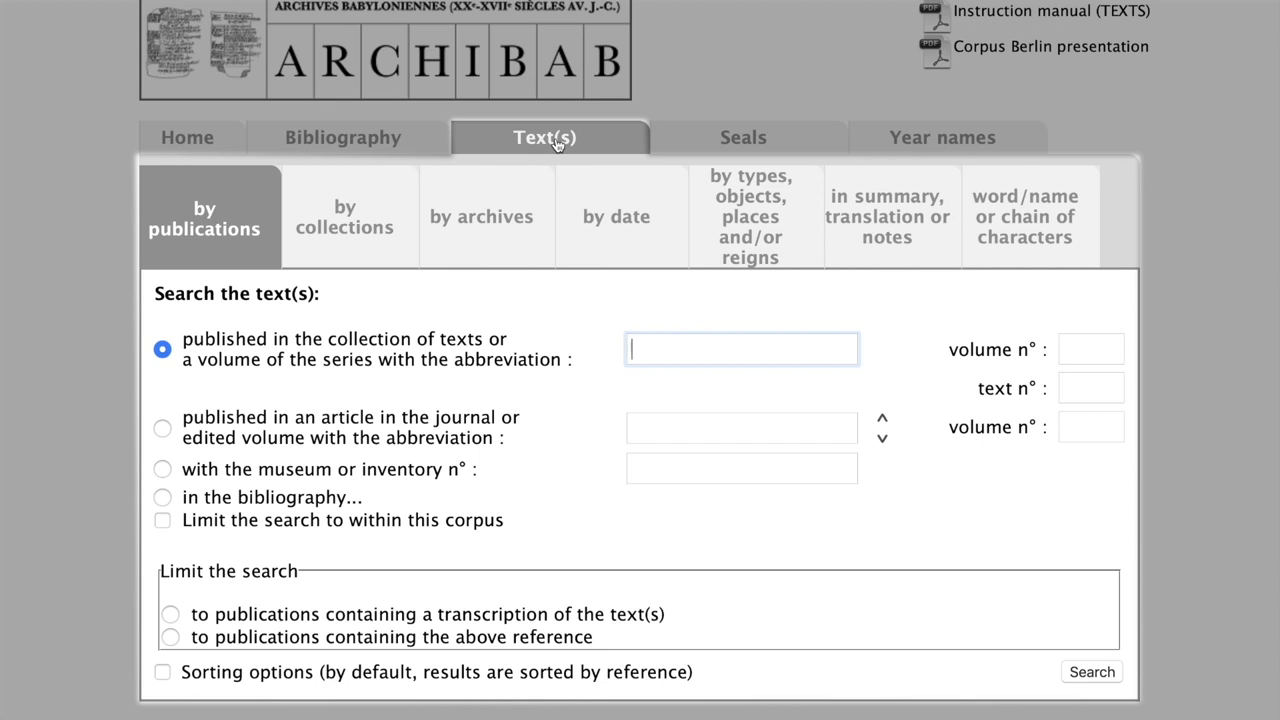
{"action": "type", "text": "YOS"}
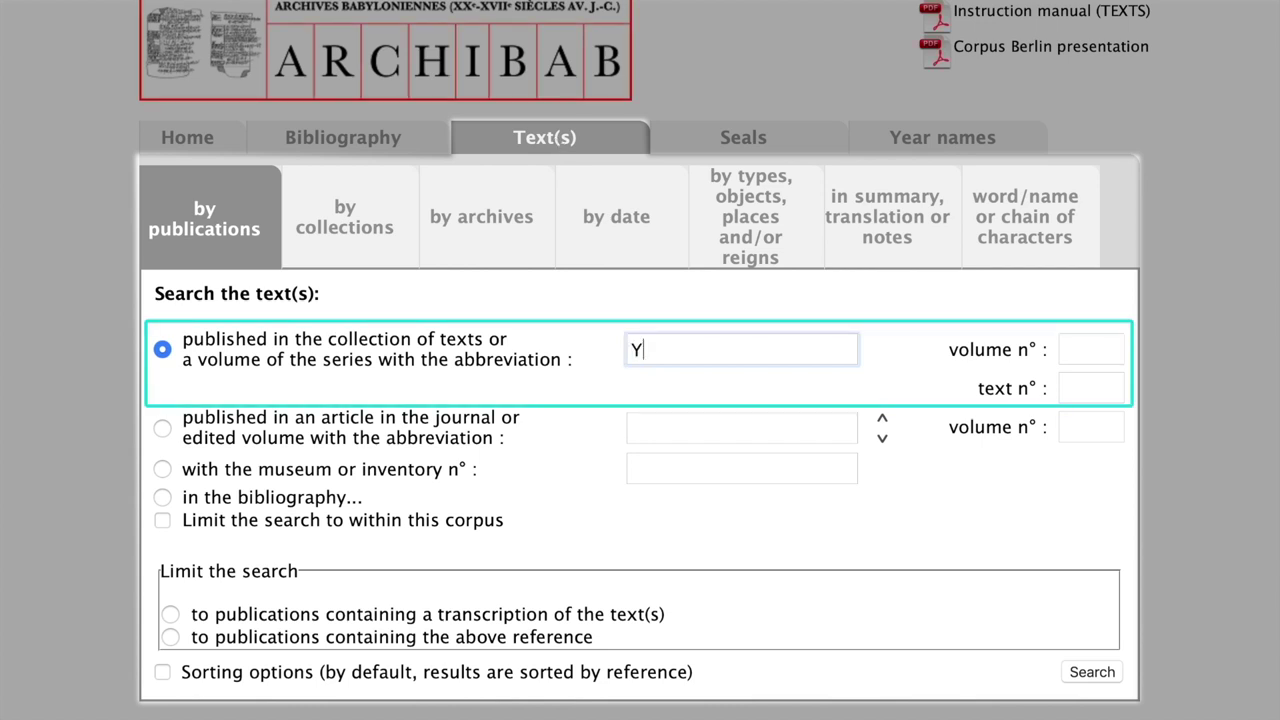
{"action": "left_click", "coordinate": [1091, 349]}
{"action": "type", "text": "14"}
{"action": "key", "text": "Tab"}
{"action": "type", "text": "2"}
{"action": "key", "text": "Return"}
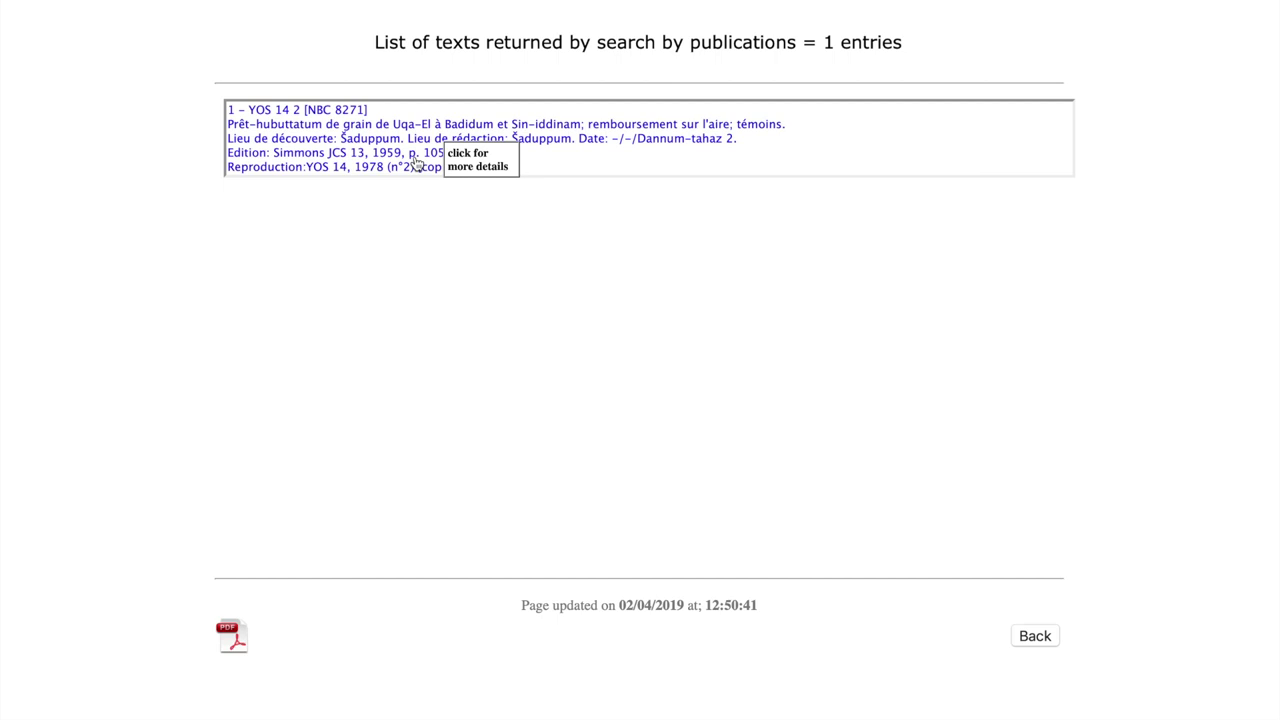
{"action": "left_click", "coordinate": [415, 163]}
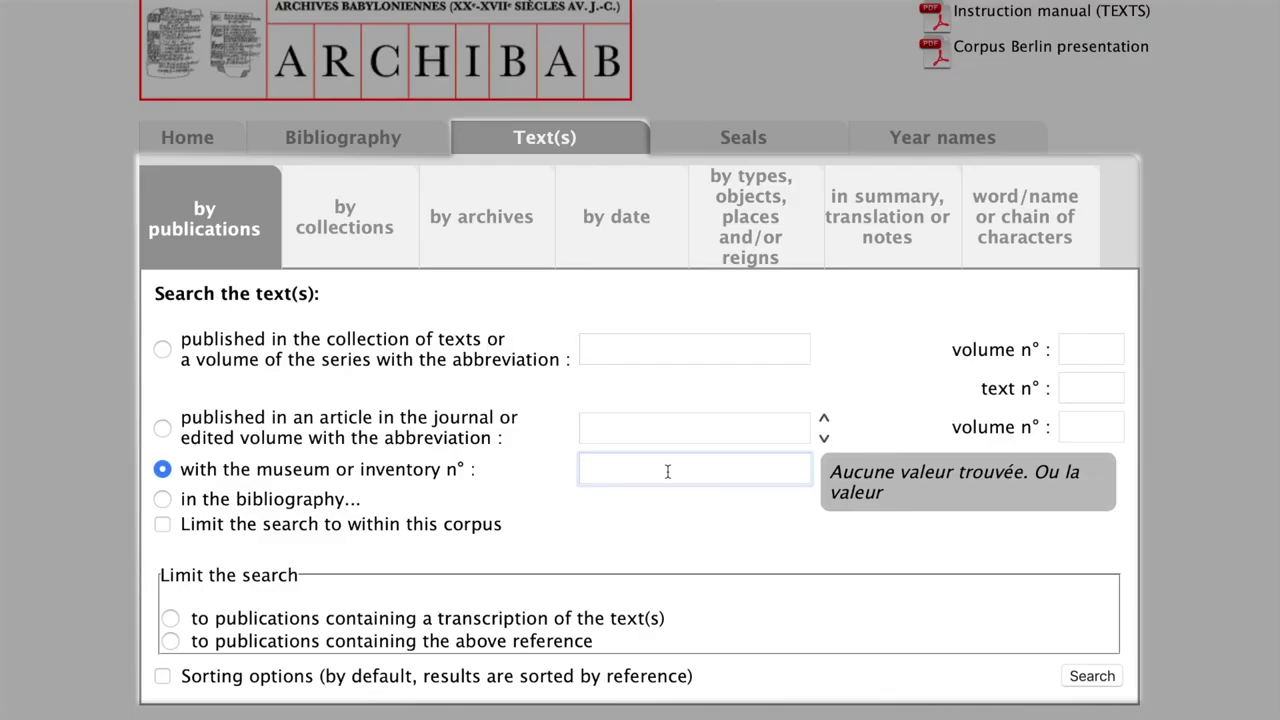
- Look up tablet BM 96998 by museum inventory number and view its full record
{"action": "left_click", "coordinate": [667, 472]}
{"action": "type", "text": "BM 9"}
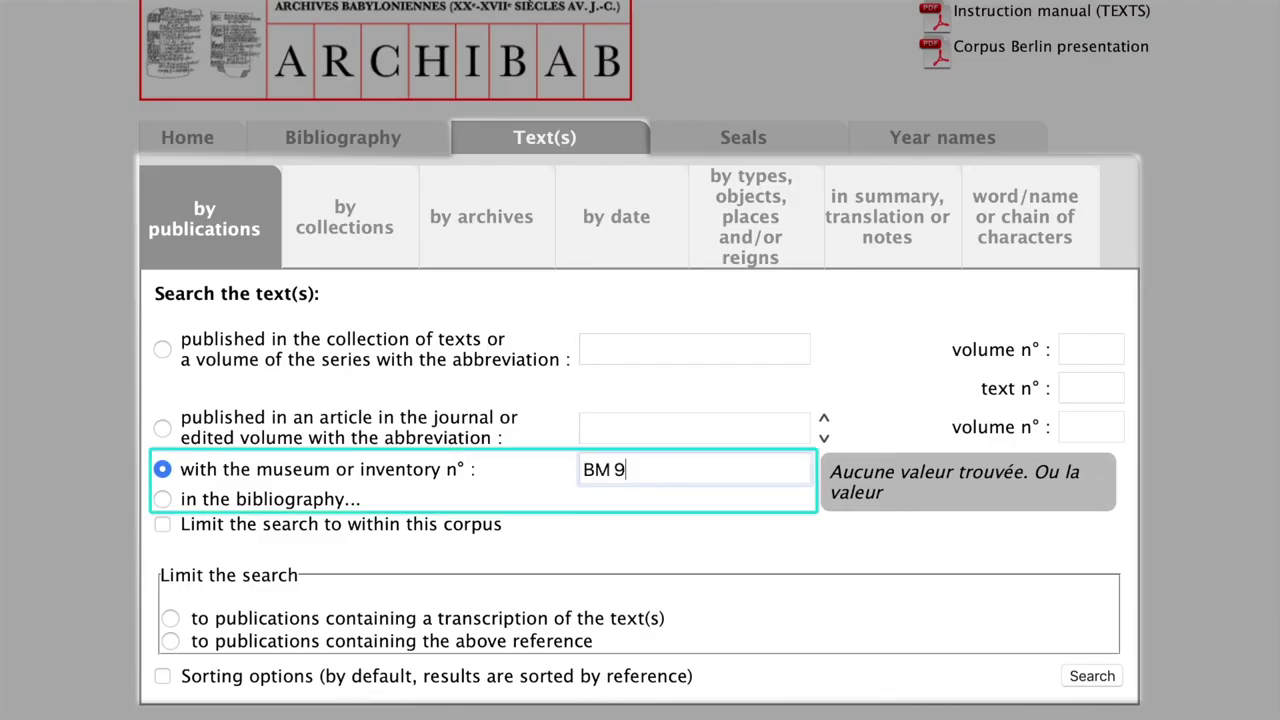
{"action": "type", "text": "6998"}
{"action": "key", "text": "Return"}
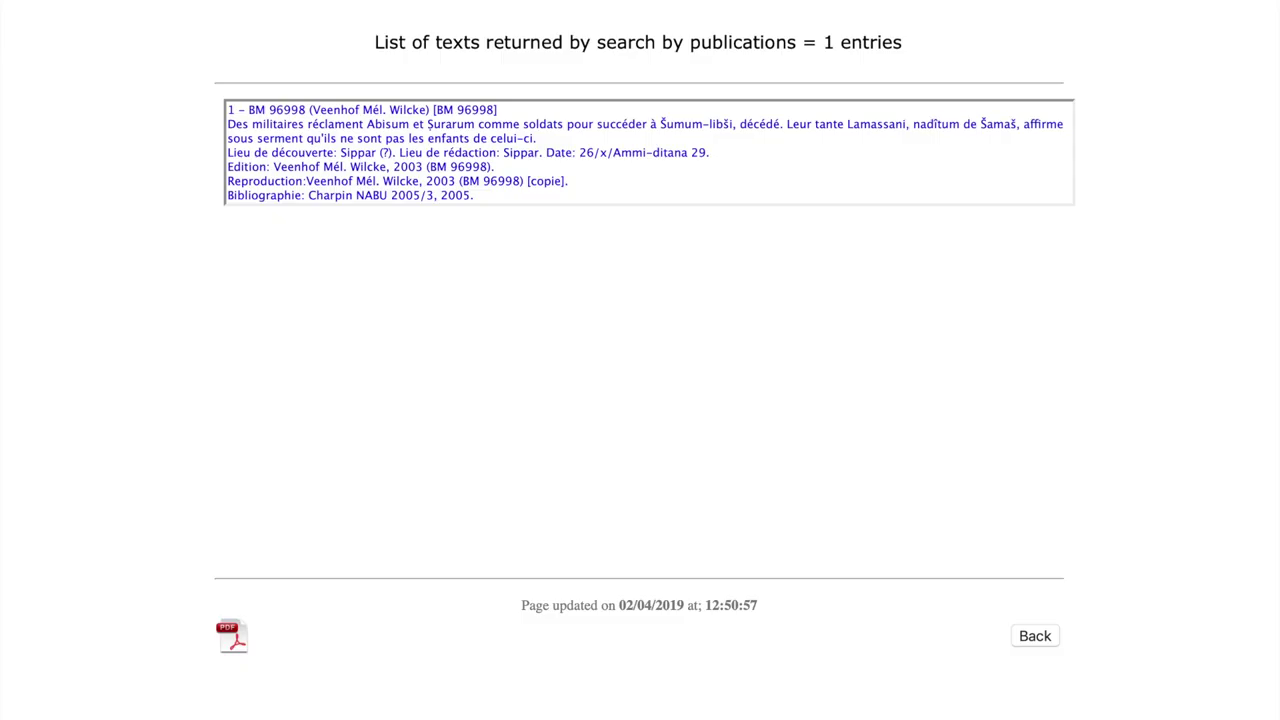
{"action": "left_click", "coordinate": [472, 150]}
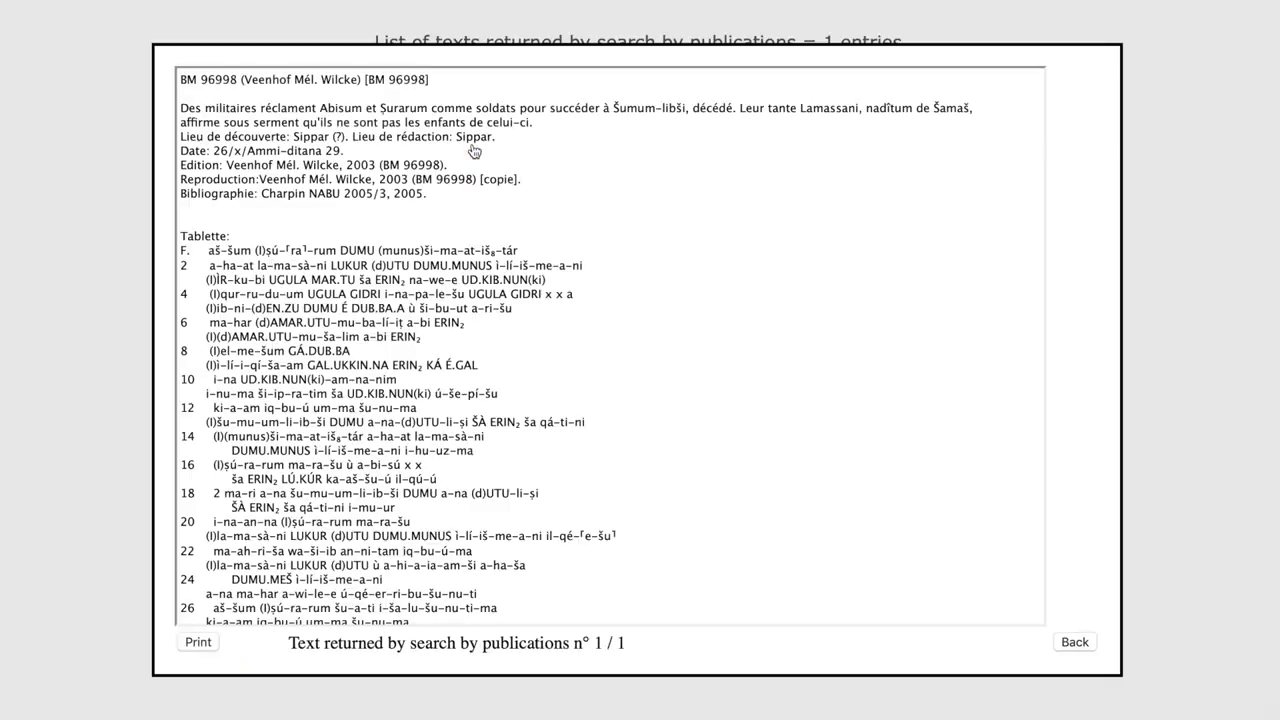
{"action": "scroll", "coordinate": [598, 368], "scroll_direction": "down", "scroll_amount": 15}
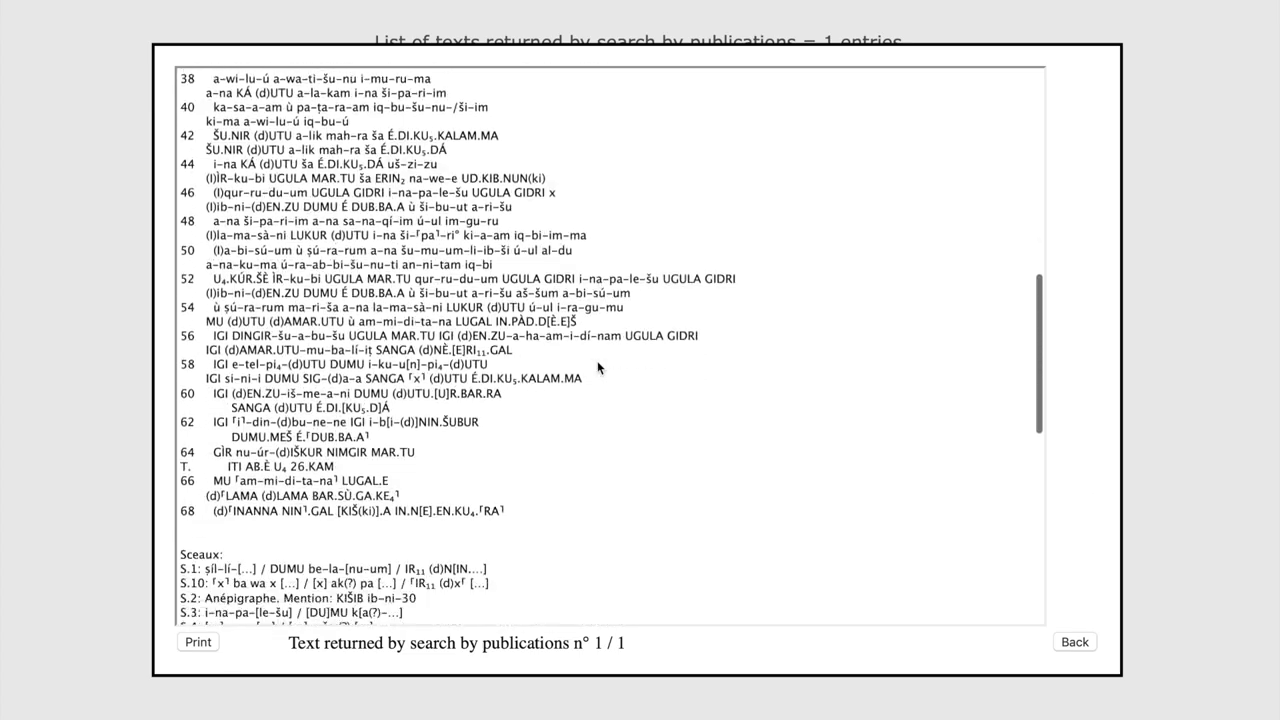
{"action": "scroll", "coordinate": [598, 368], "scroll_direction": "down", "scroll_amount": 6}
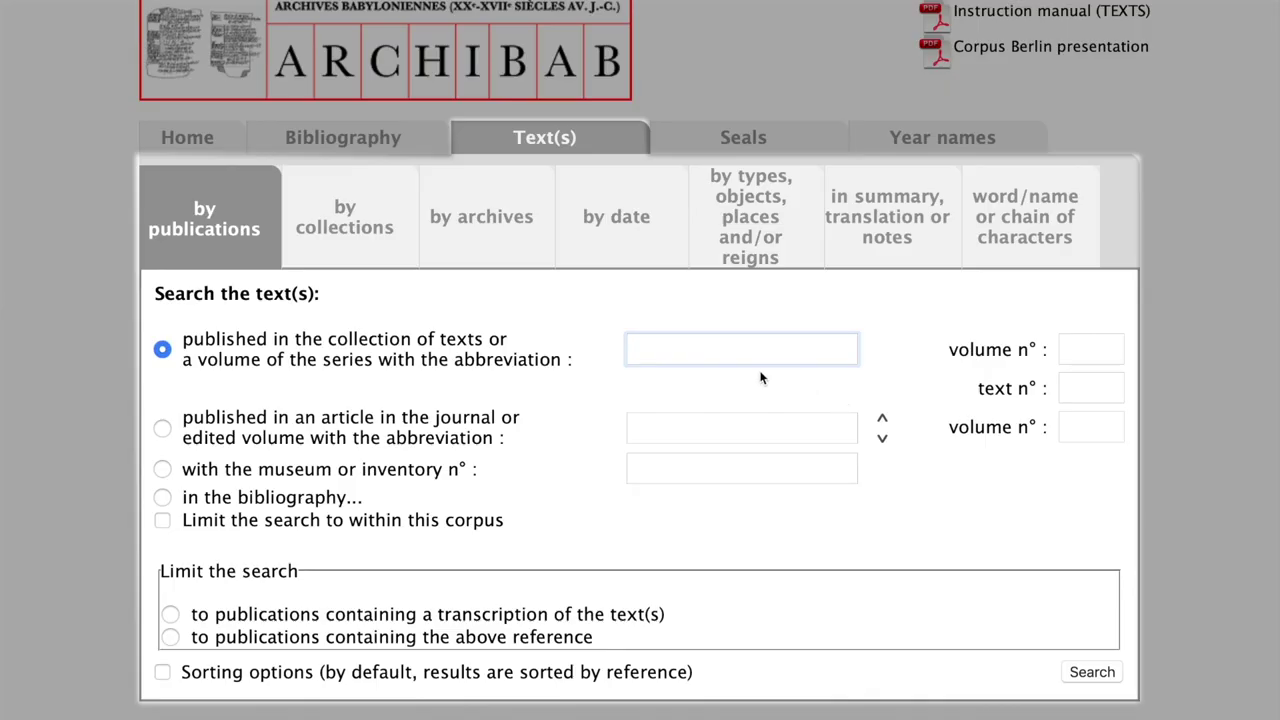
- Search texts by publication for UET volume 5
{"action": "type", "text": "UET"}
{"action": "key", "text": "Tab"}
{"action": "type", "text": "5"}
{"action": "key", "text": "Return"}
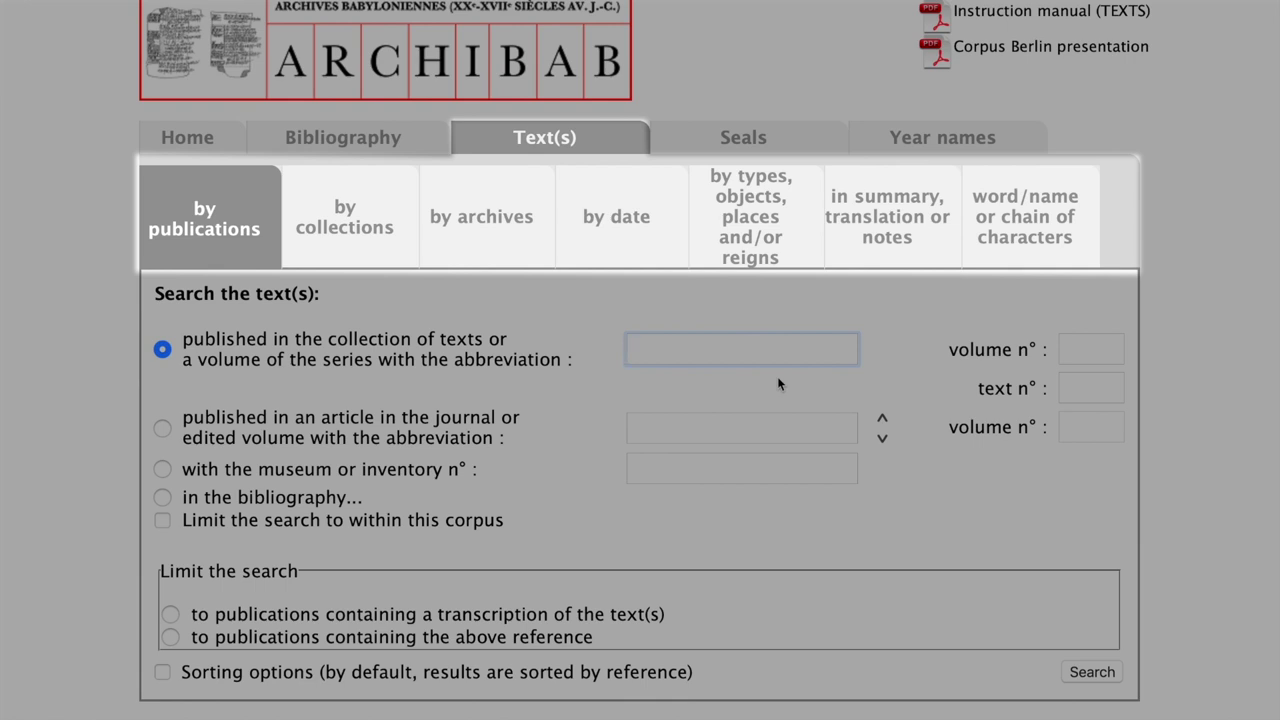
- Browse the by-collections, by-archives and by-date text searches, displaying the full archive list
{"action": "left_click", "coordinate": [356, 224]}
{"action": "left_click", "coordinate": [476, 336]}
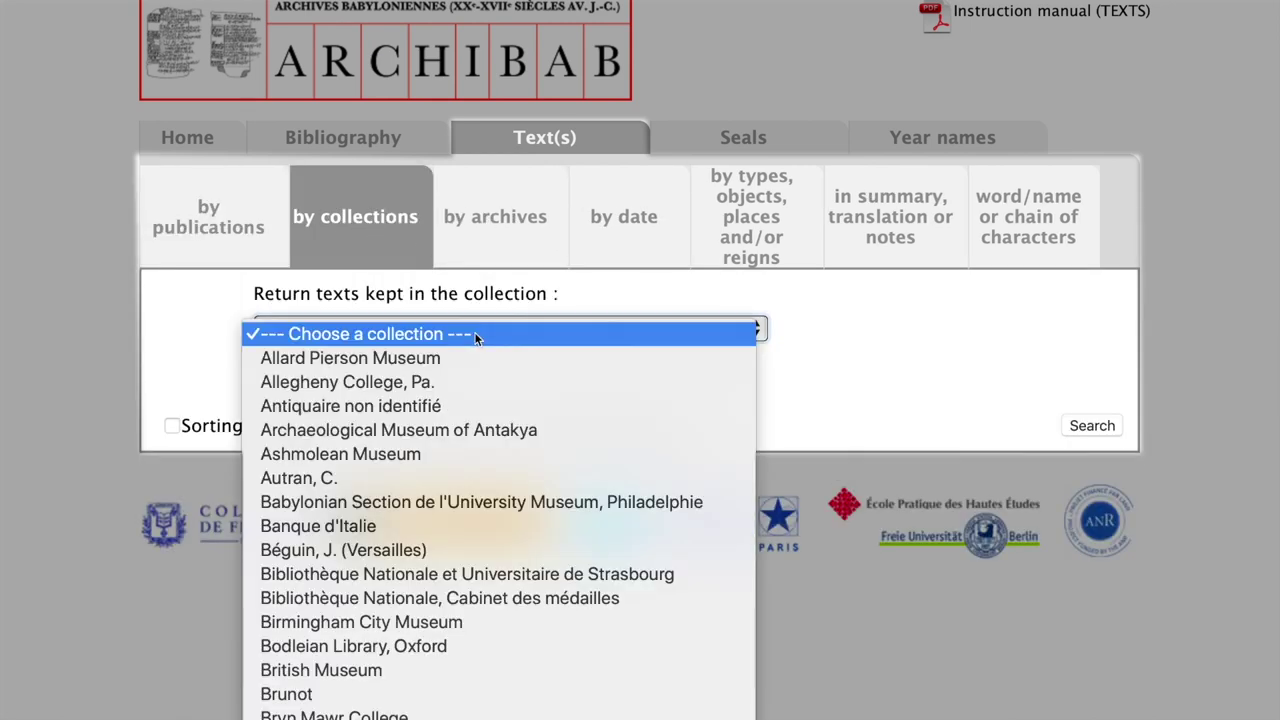
{"action": "left_click", "coordinate": [496, 219]}
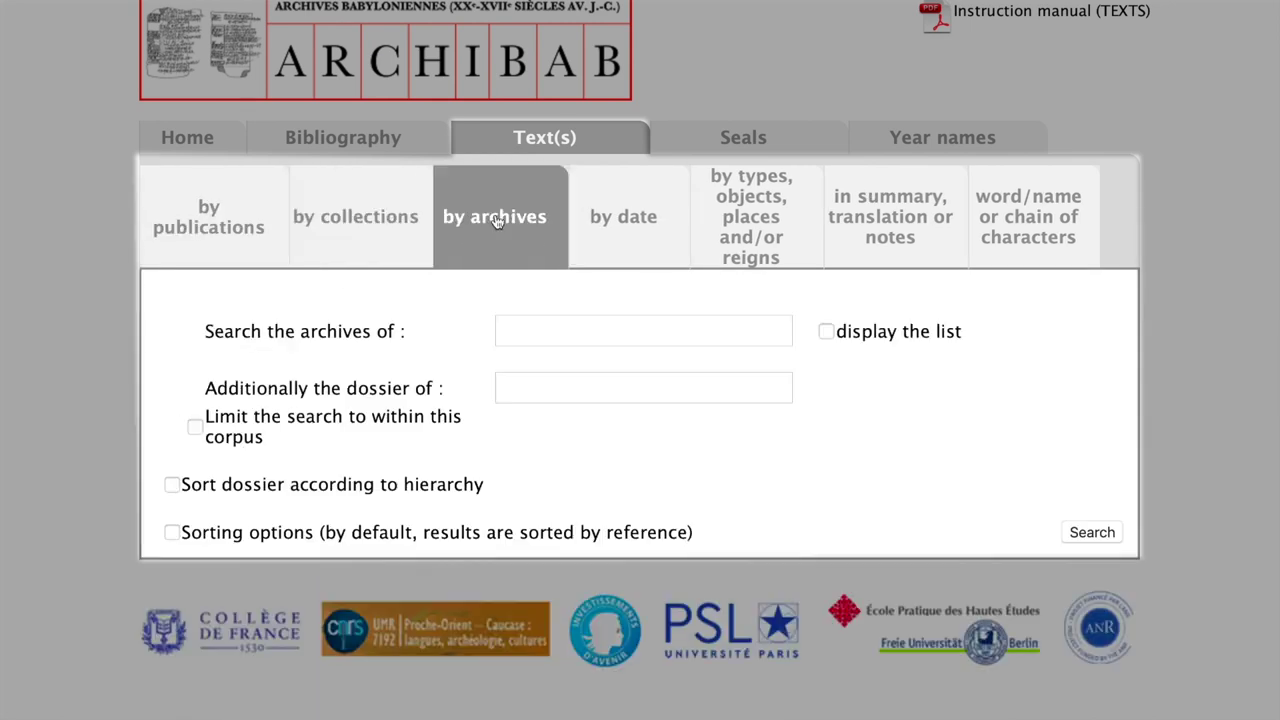
{"action": "left_click", "coordinate": [628, 222]}
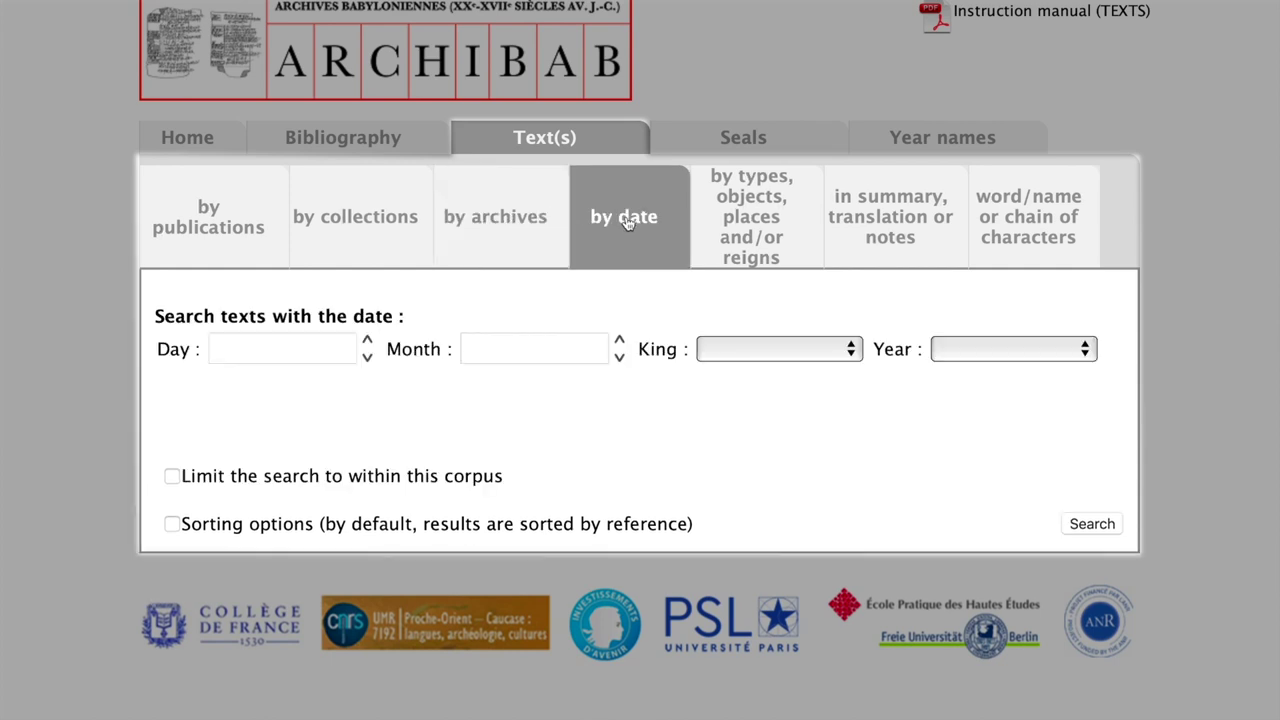
{"action": "left_click", "coordinate": [514, 231]}
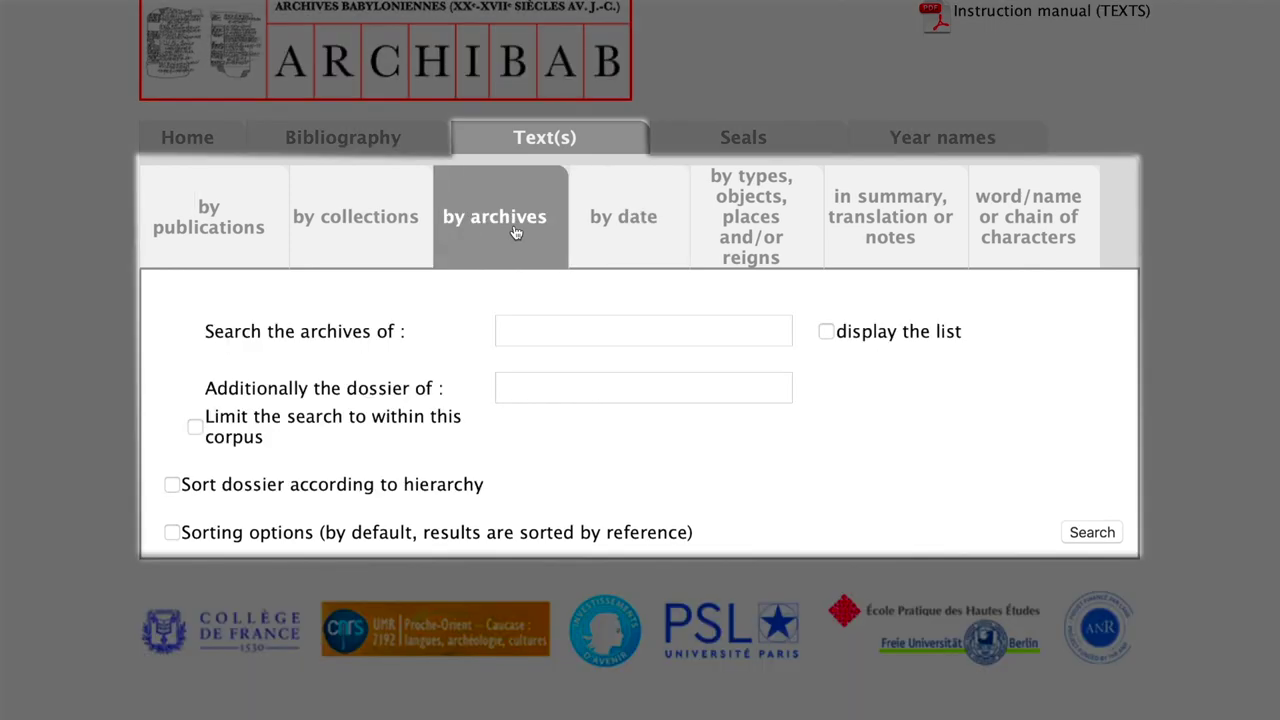
{"action": "left_click", "coordinate": [823, 334]}
{"action": "scroll", "coordinate": [703, 405], "scroll_direction": "down", "scroll_amount": 5}
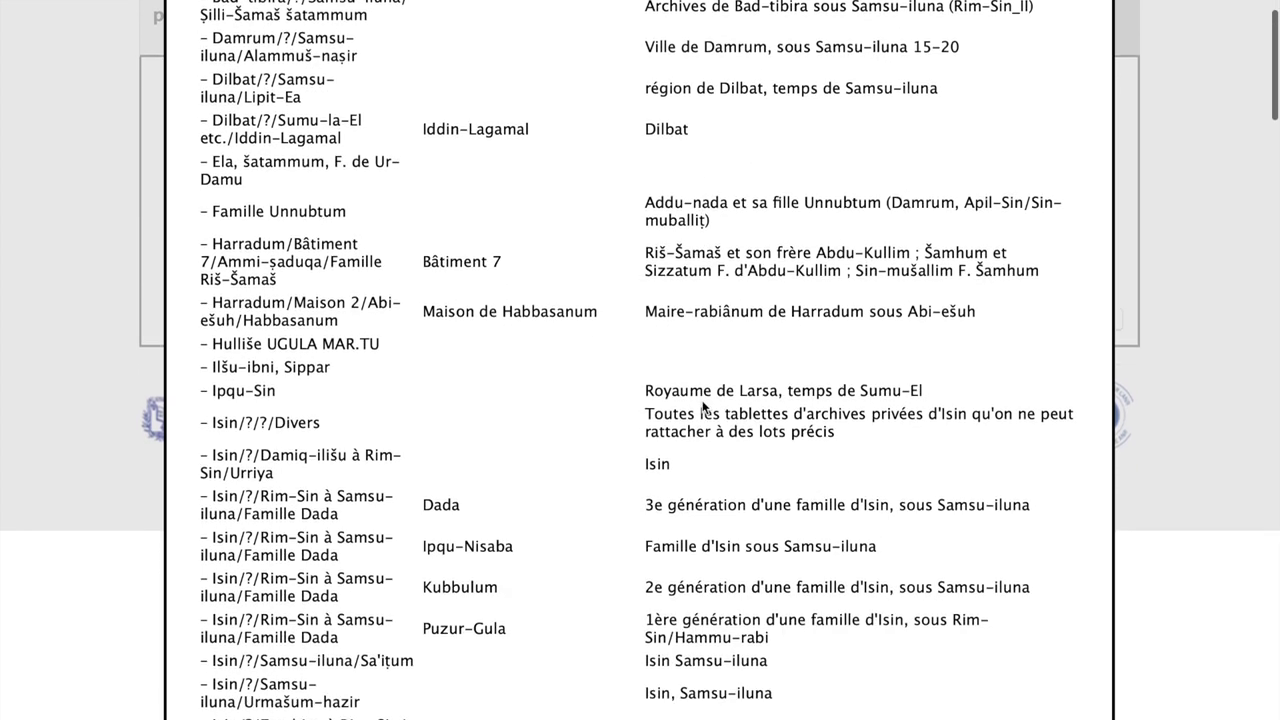
{"action": "scroll", "coordinate": [703, 405], "scroll_direction": "down", "scroll_amount": 5}
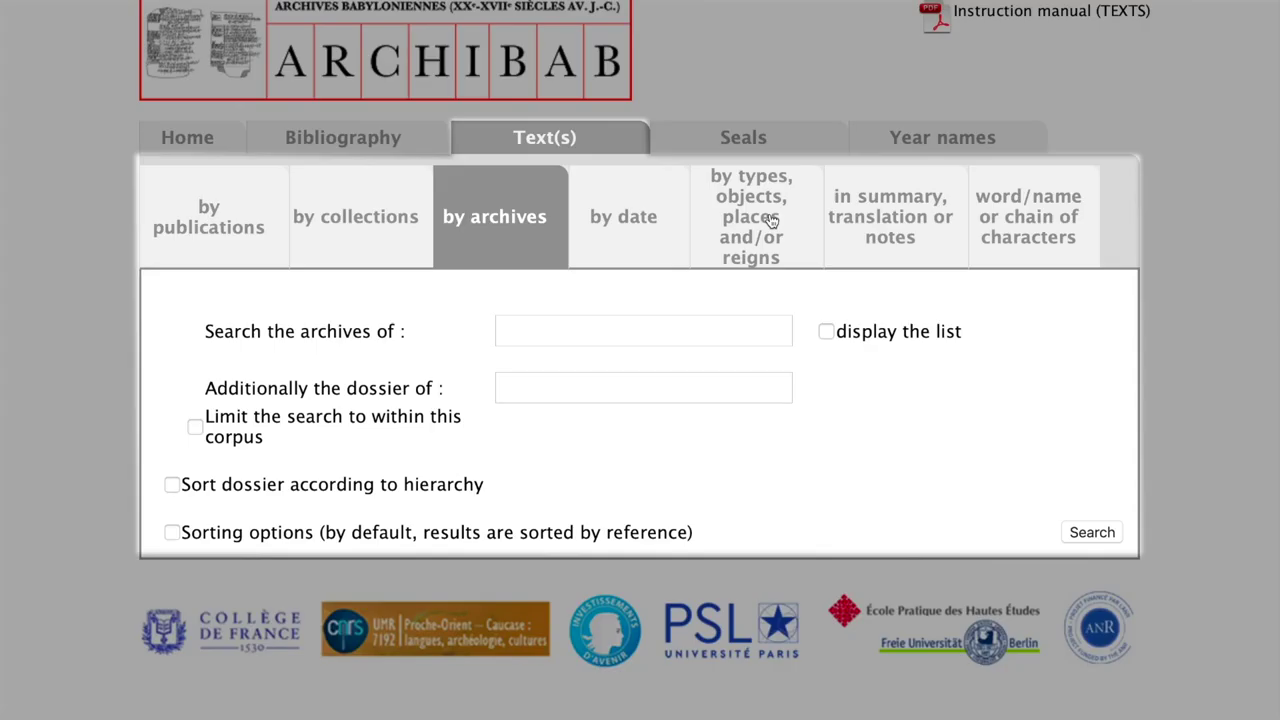
{"action": "left_click", "coordinate": [771, 221]}
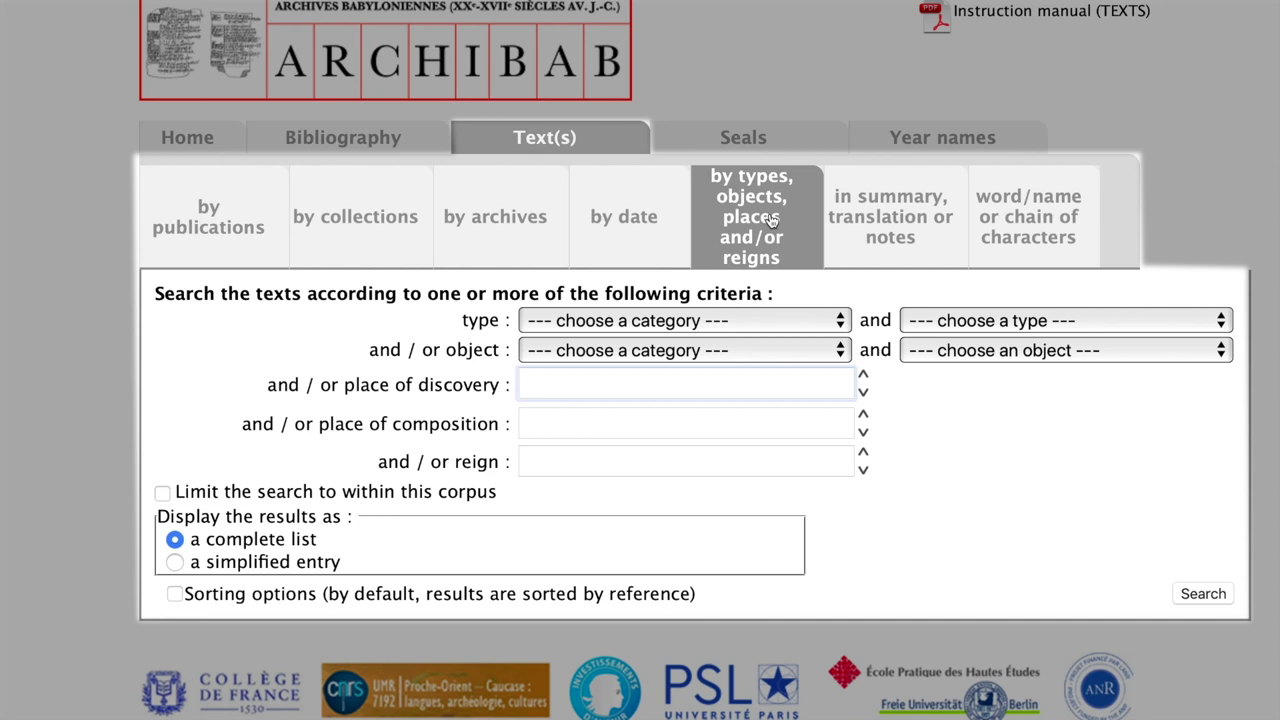
- Search for adoption documents in the 2. PERMANENT LEGAL DOC. category
{"action": "left_click", "coordinate": [622, 321]}
{"action": "left_click", "coordinate": [622, 374]}
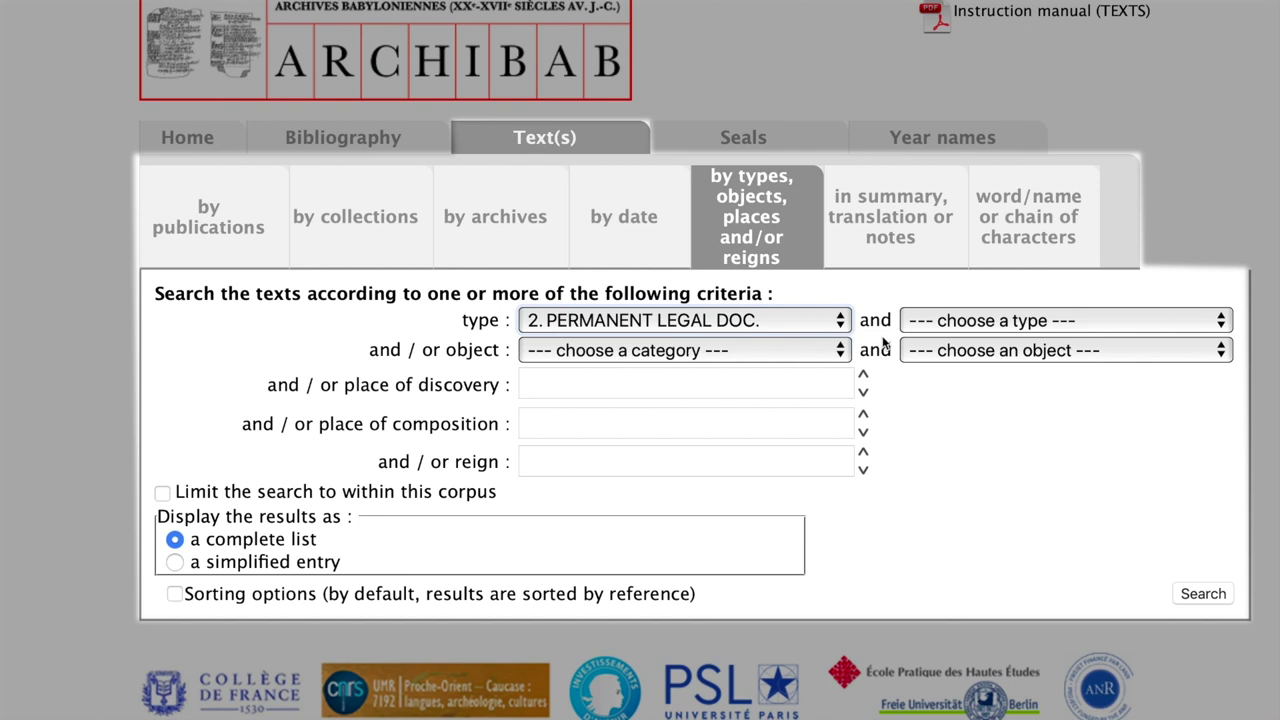
{"action": "left_click", "coordinate": [940, 326]}
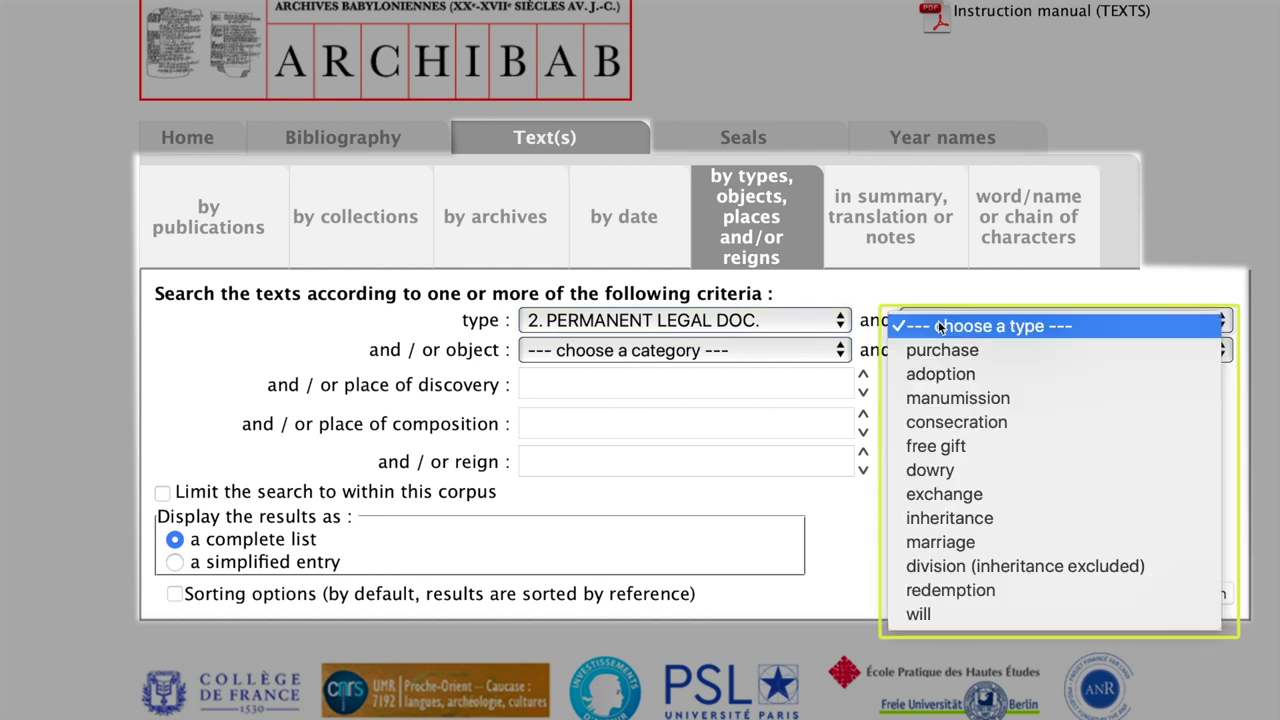
{"action": "left_click", "coordinate": [979, 375]}
{"action": "left_click", "coordinate": [1190, 598]}
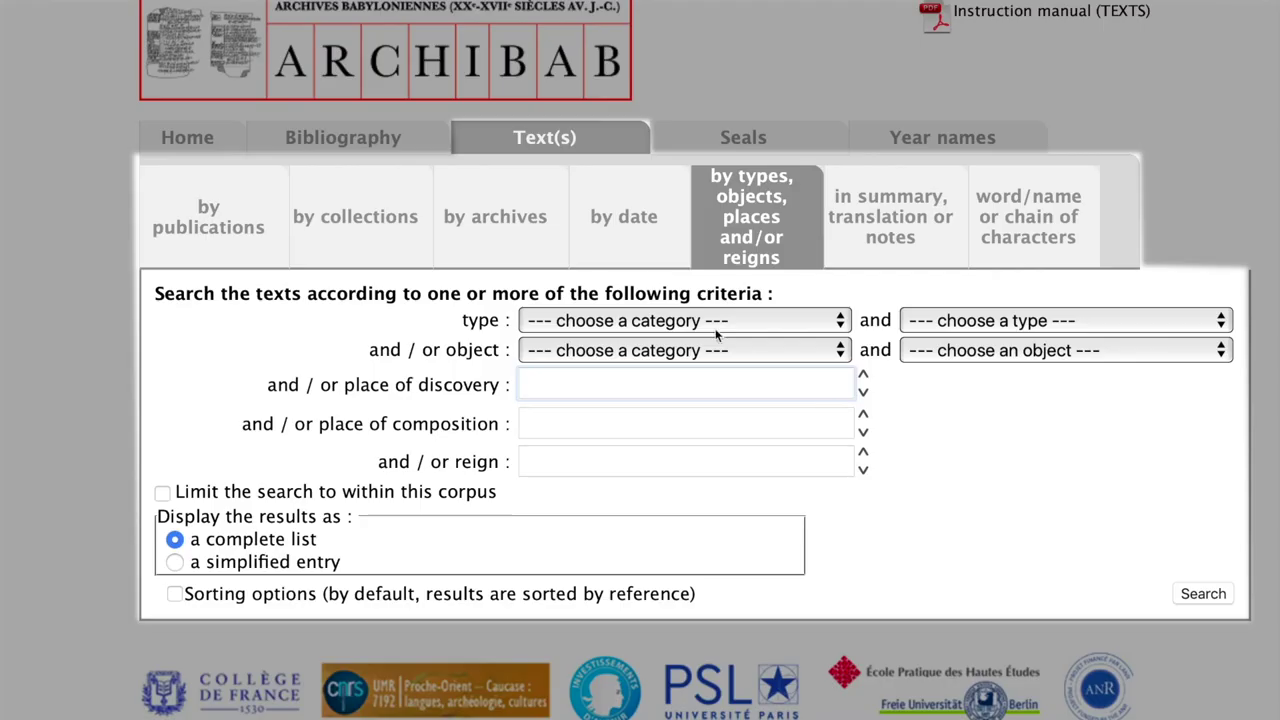
- Search for 6. LISTS of subtype ration with Mari as the place of discovery
{"action": "left_click", "coordinate": [716, 325]}
{"action": "left_click", "coordinate": [668, 468]}
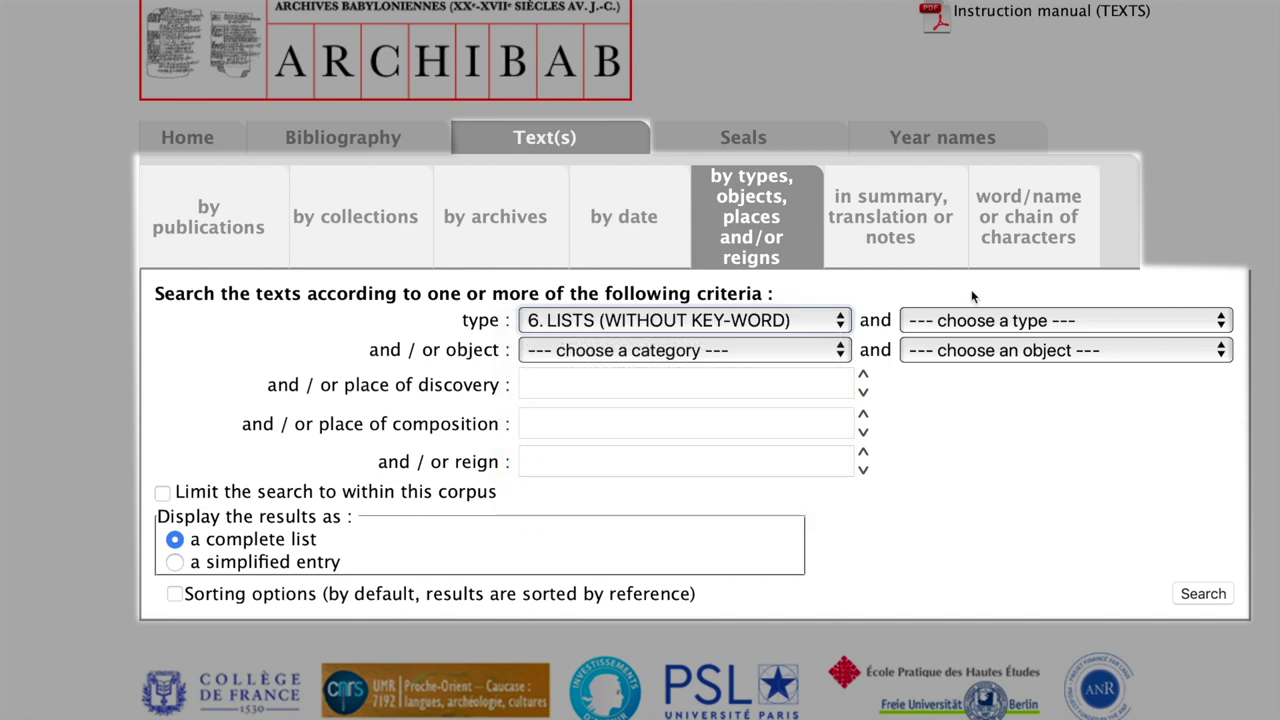
{"action": "left_click", "coordinate": [976, 319]}
{"action": "left_click", "coordinate": [935, 350]}
{"action": "left_click", "coordinate": [792, 388]}
{"action": "type", "text": "Mari"}
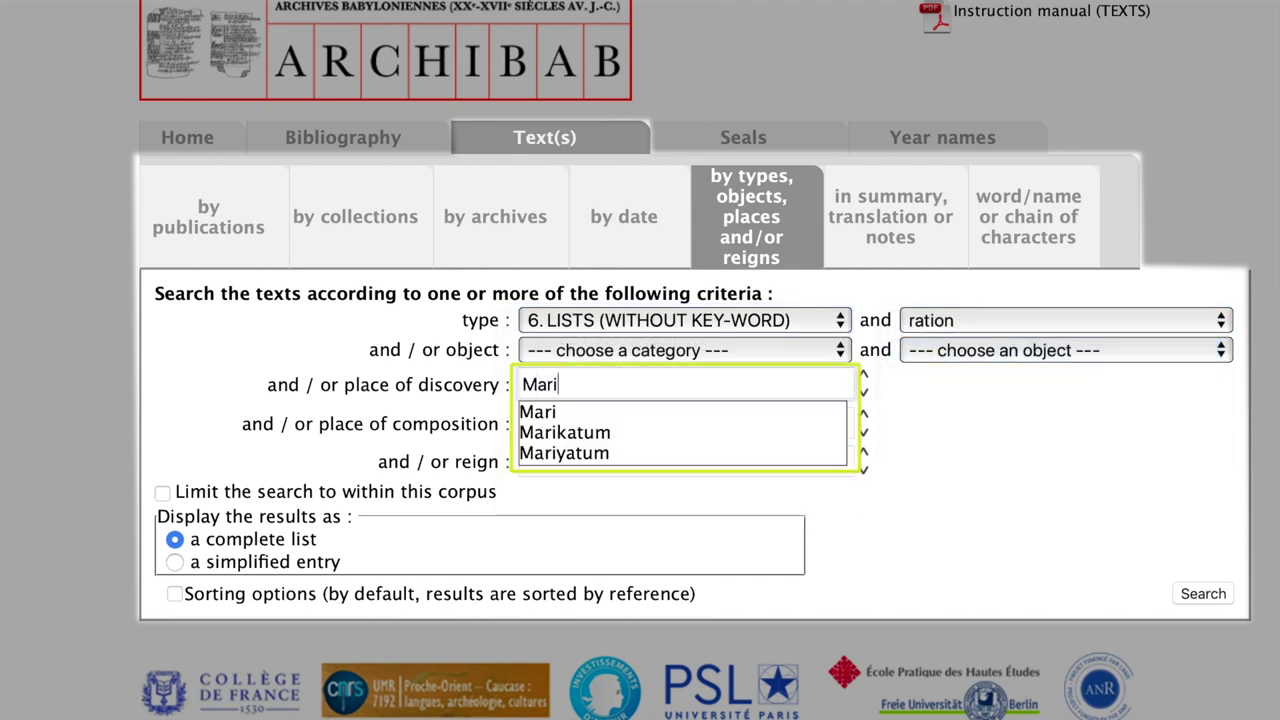
{"action": "left_click", "coordinate": [682, 412]}
{"action": "left_click", "coordinate": [1185, 597]}
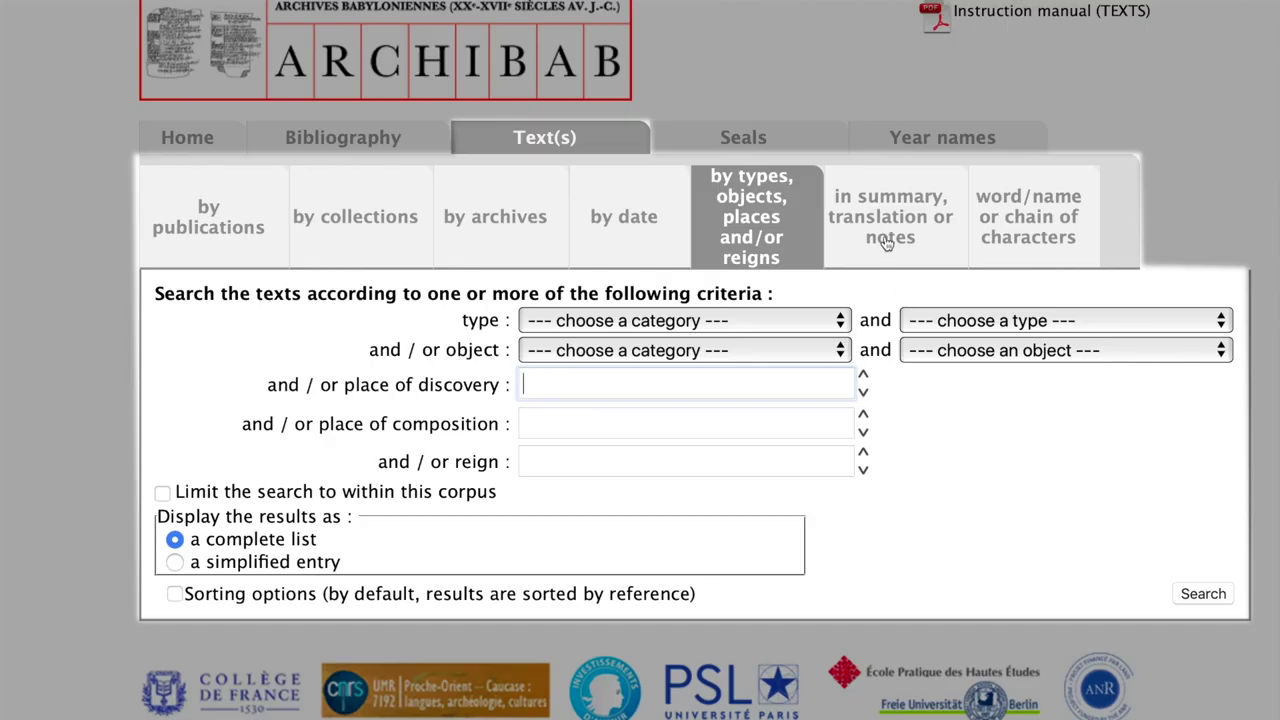
- Search text summaries for 'gardener', which returns 2 results
{"action": "left_click", "coordinate": [887, 241]}
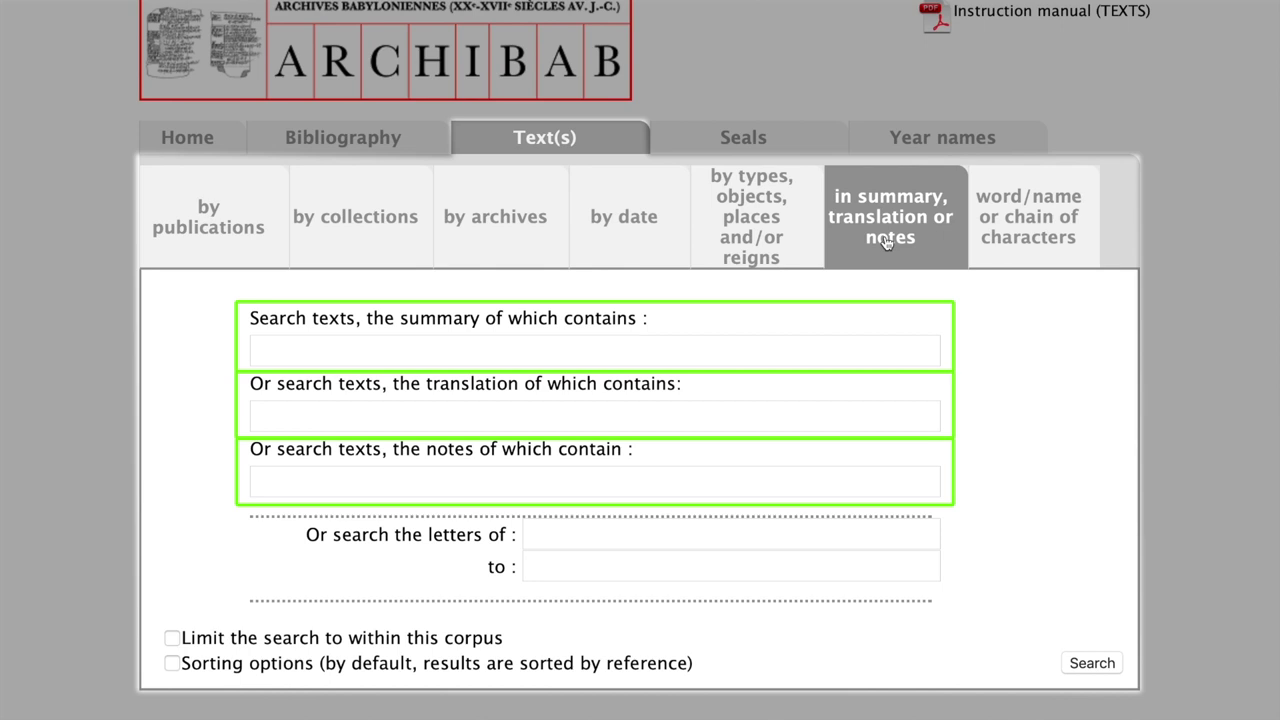
{"action": "left_click", "coordinate": [554, 342]}
{"action": "type", "text": "gardener"}
{"action": "left_click", "coordinate": [1095, 660]}
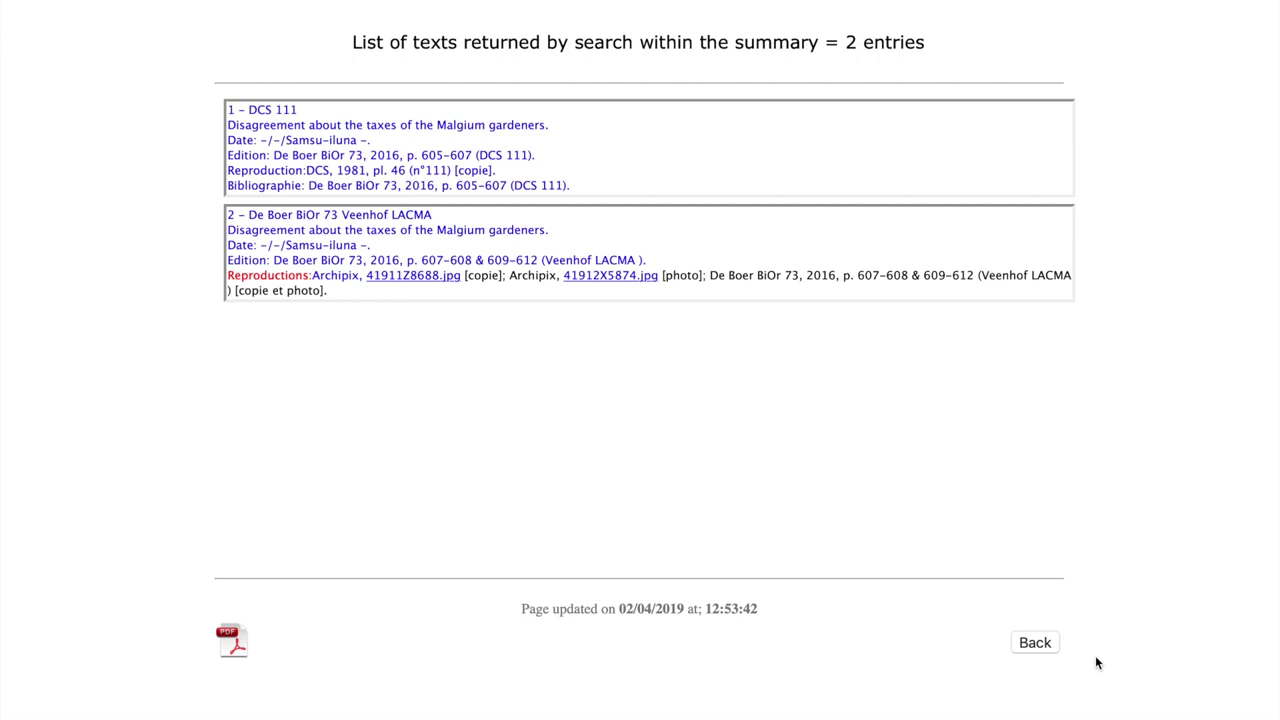
- Search summaries for 'jardini', returning 24 results, then go back to the empty form
{"action": "type", "text": "jardini"}
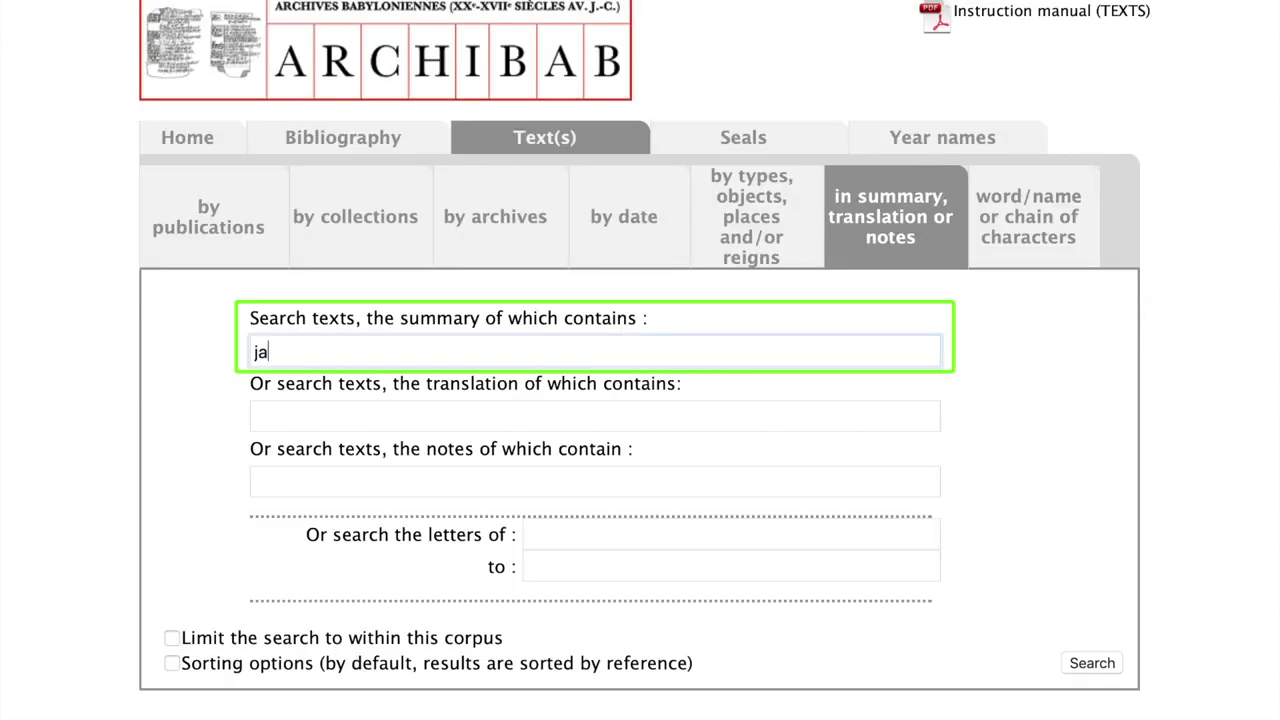
{"action": "key", "text": "Return"}
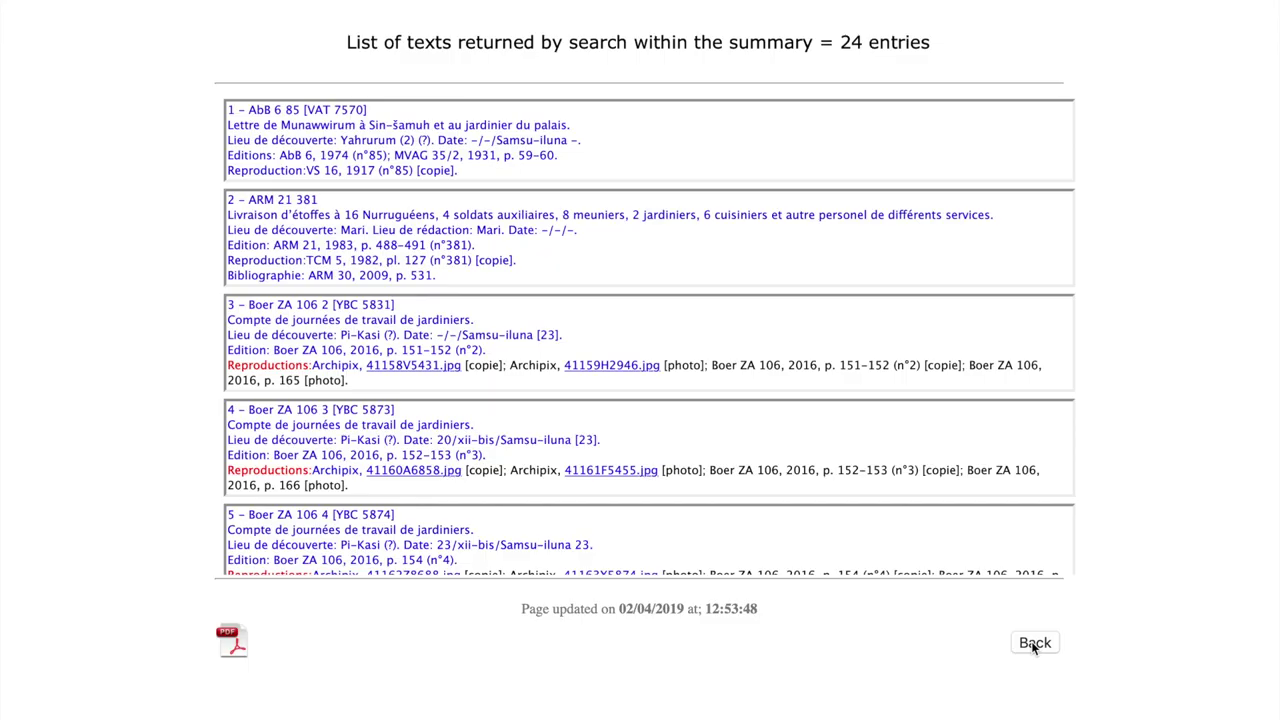
{"action": "left_click", "coordinate": [1034, 644]}
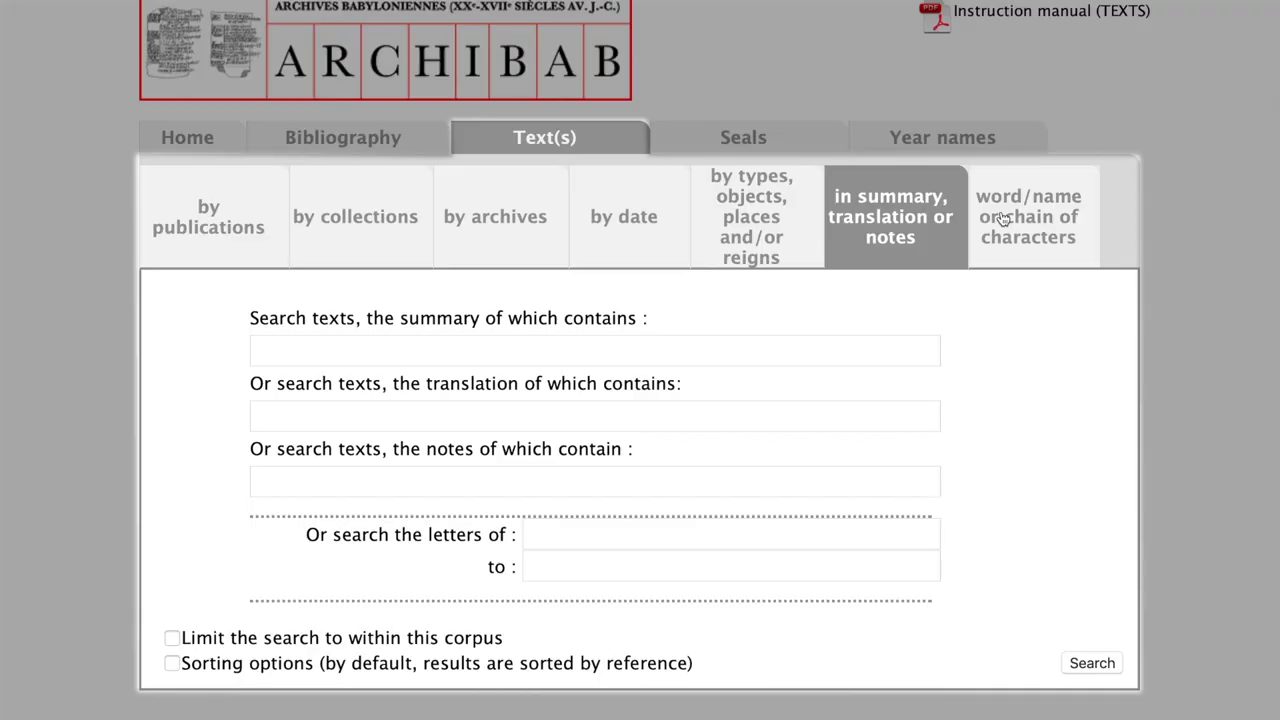
- Find text lines containing the word andurârum
{"action": "left_click", "coordinate": [1002, 220]}
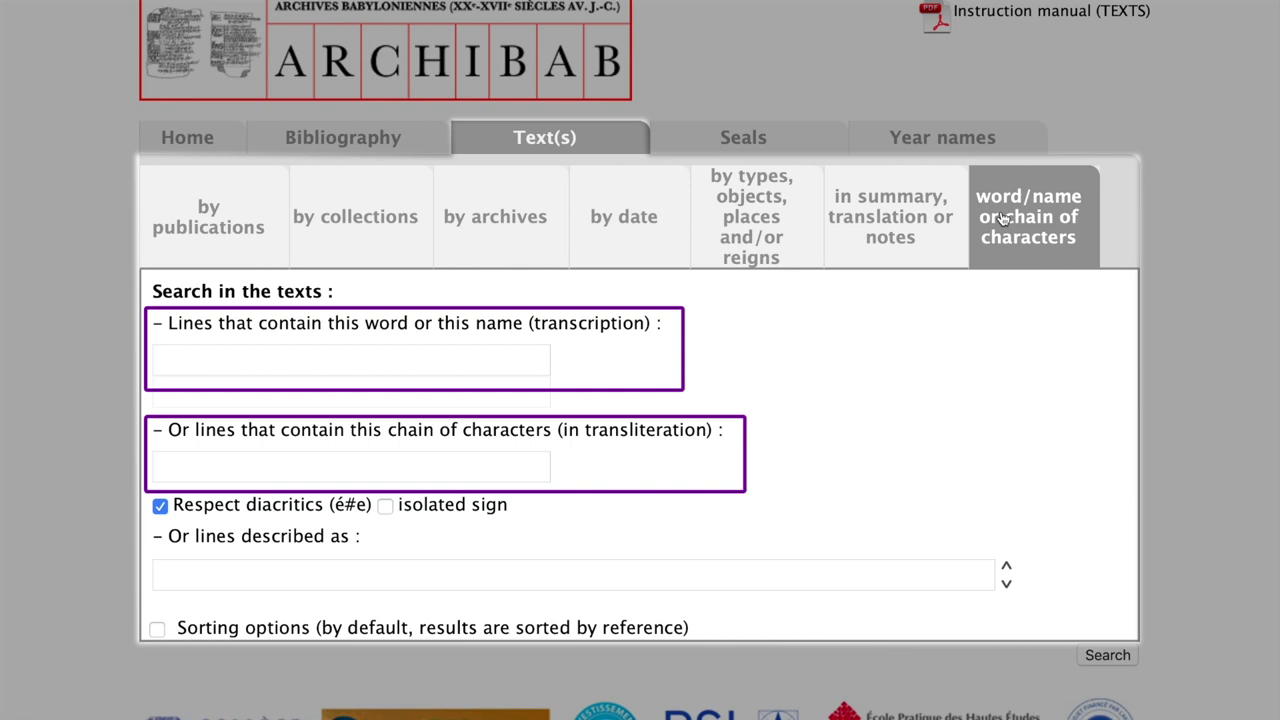
{"action": "left_click", "coordinate": [423, 366]}
{"action": "type", "text": "andur"}
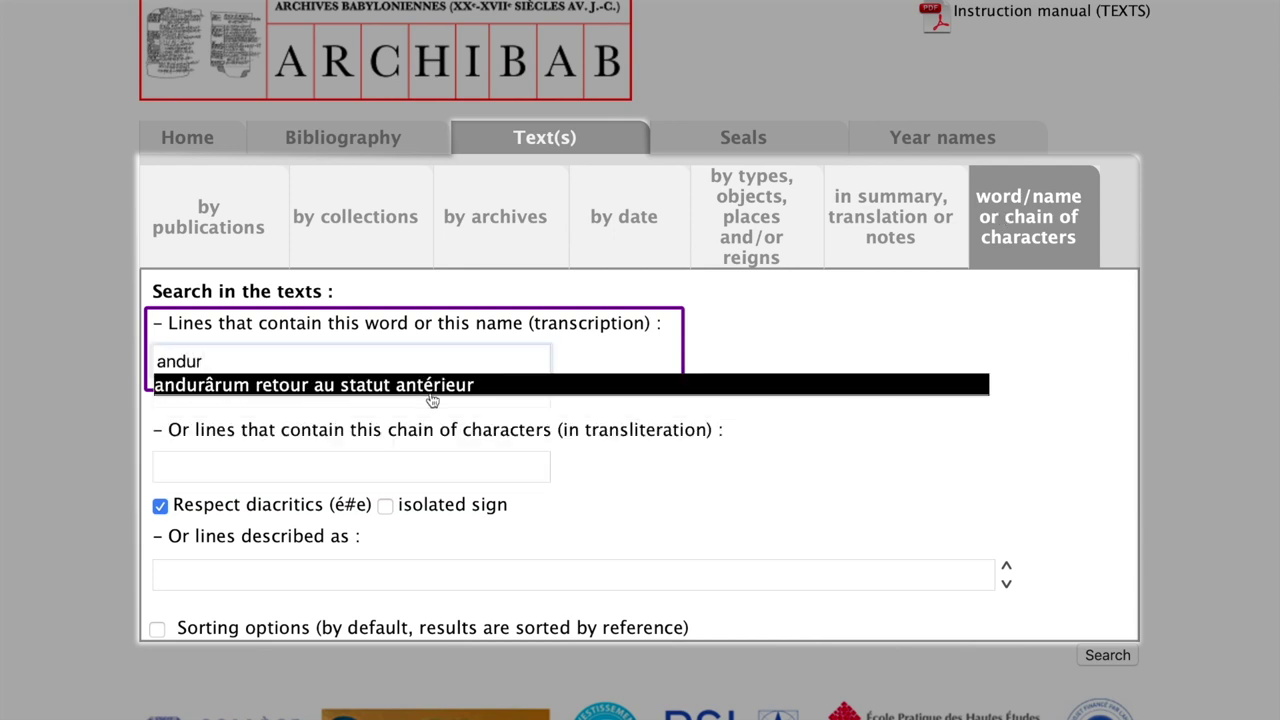
{"action": "left_click", "coordinate": [432, 390]}
{"action": "key", "text": "Return"}
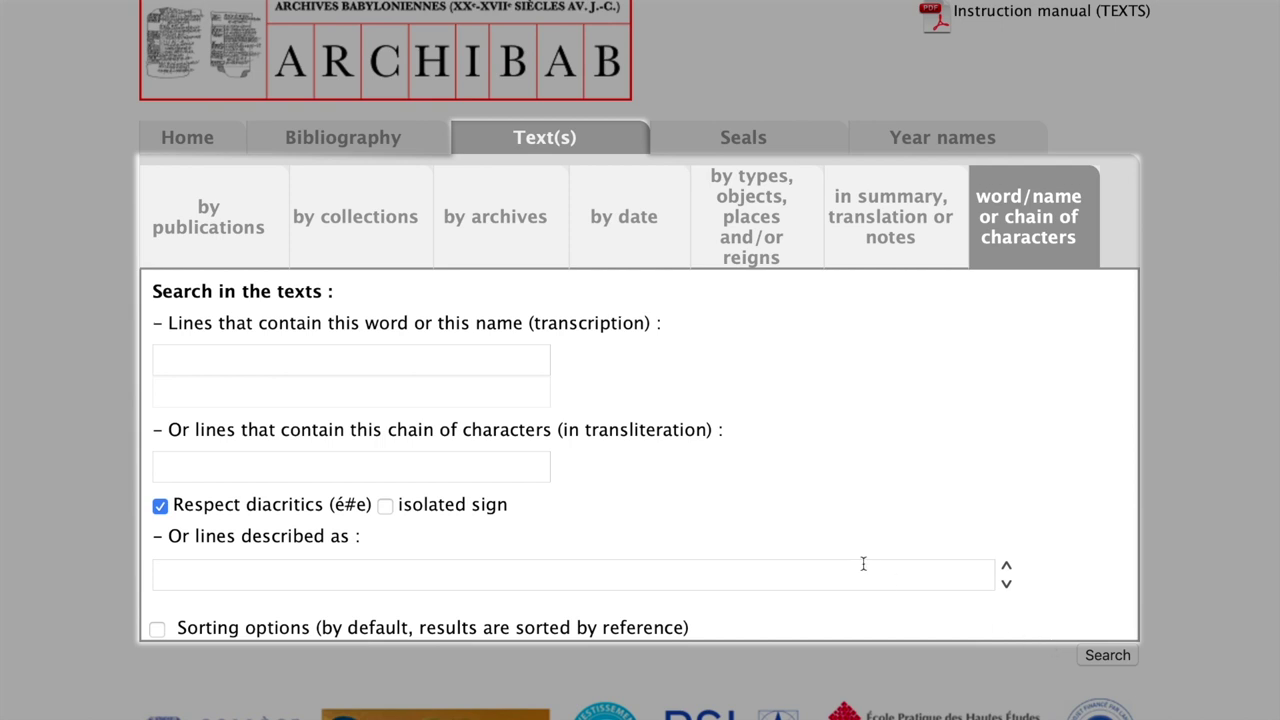
- List the lines naming Ali-abuša, which returns 4 texts
{"action": "left_click", "coordinate": [503, 362]}
{"action": "type", "text": "Ali-"}
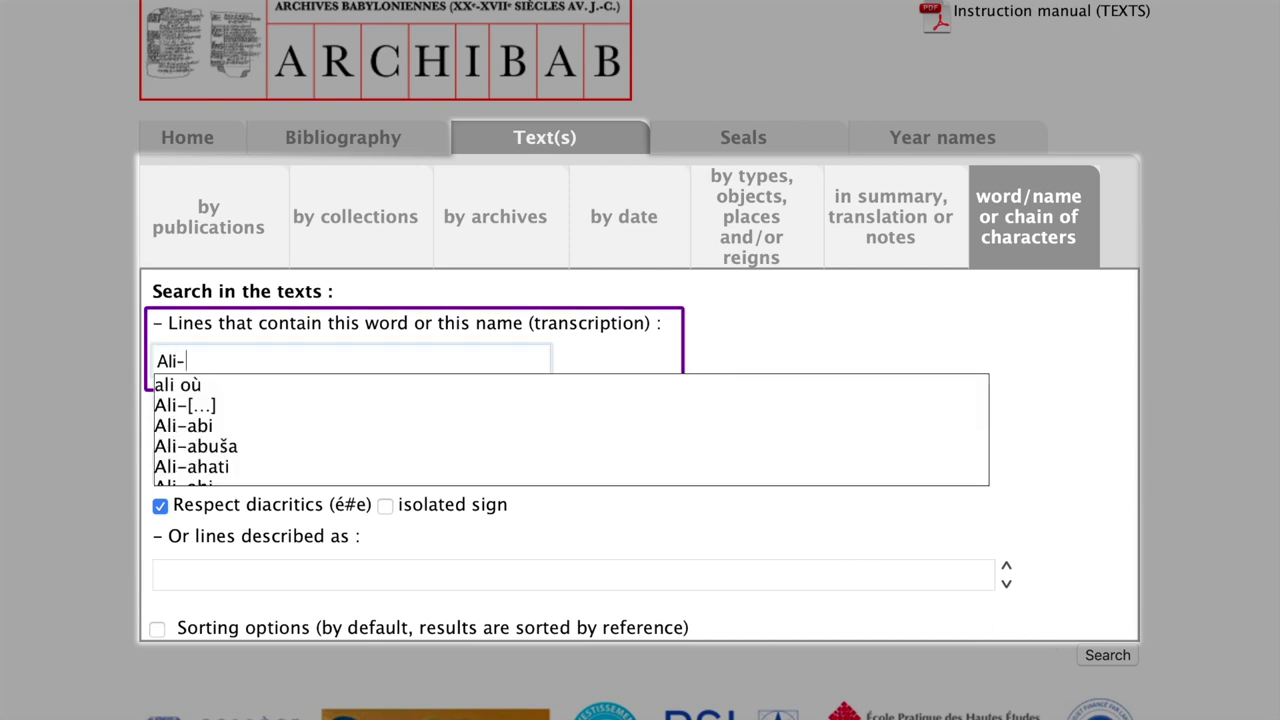
{"action": "left_click", "coordinate": [351, 432]}
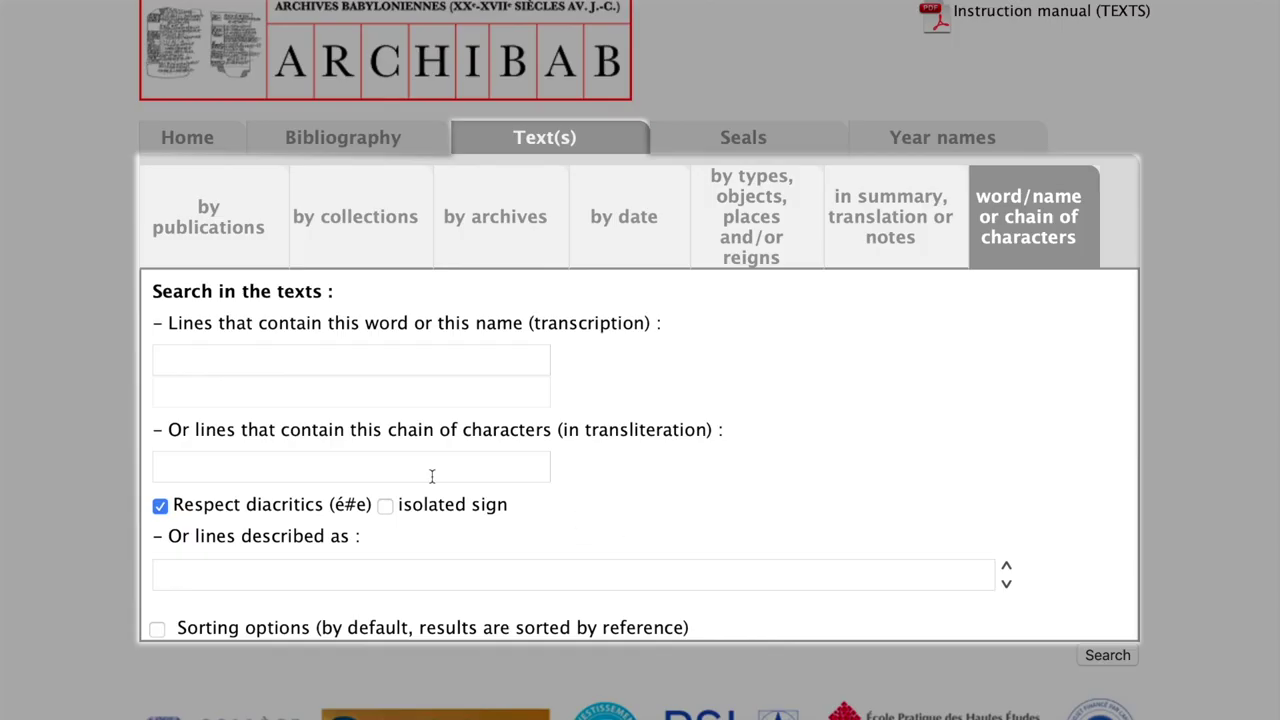
- Try 'iš-ša' as a character chain, then describe the wanted lines as 'juge' instead of 'clause'
{"action": "left_click", "coordinate": [374, 462]}
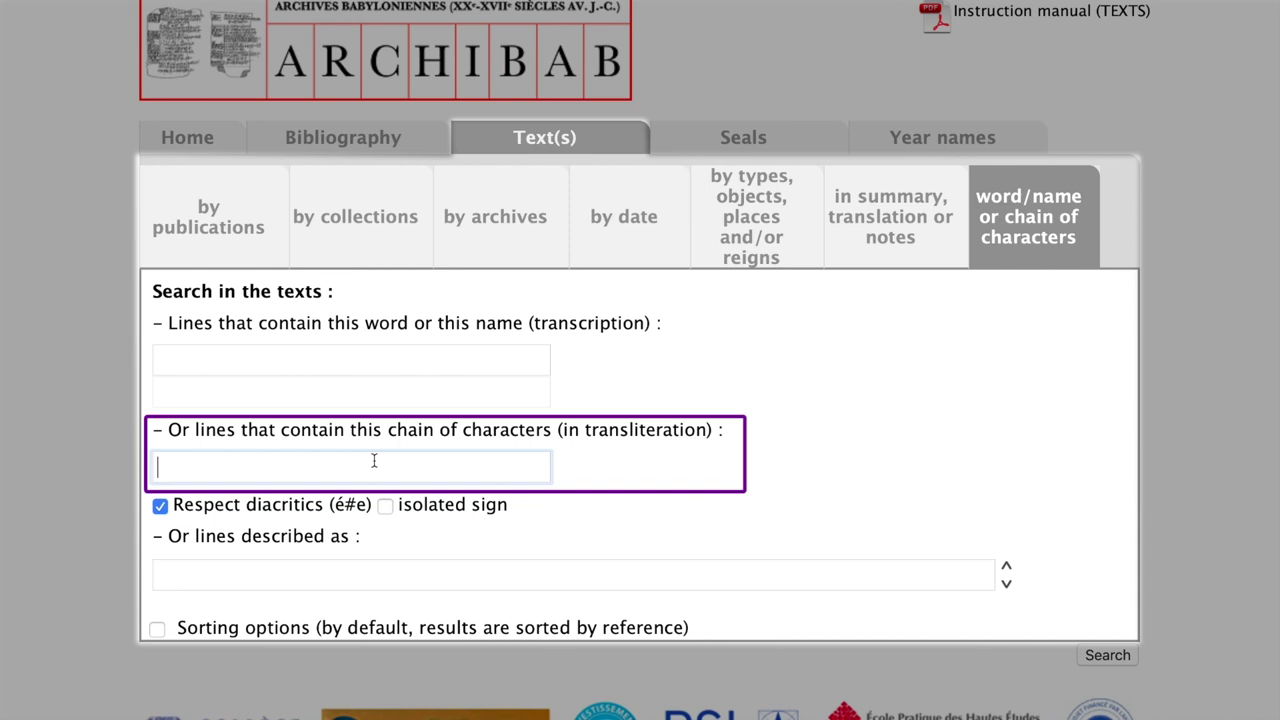
{"action": "type", "text": "iš-ša"}
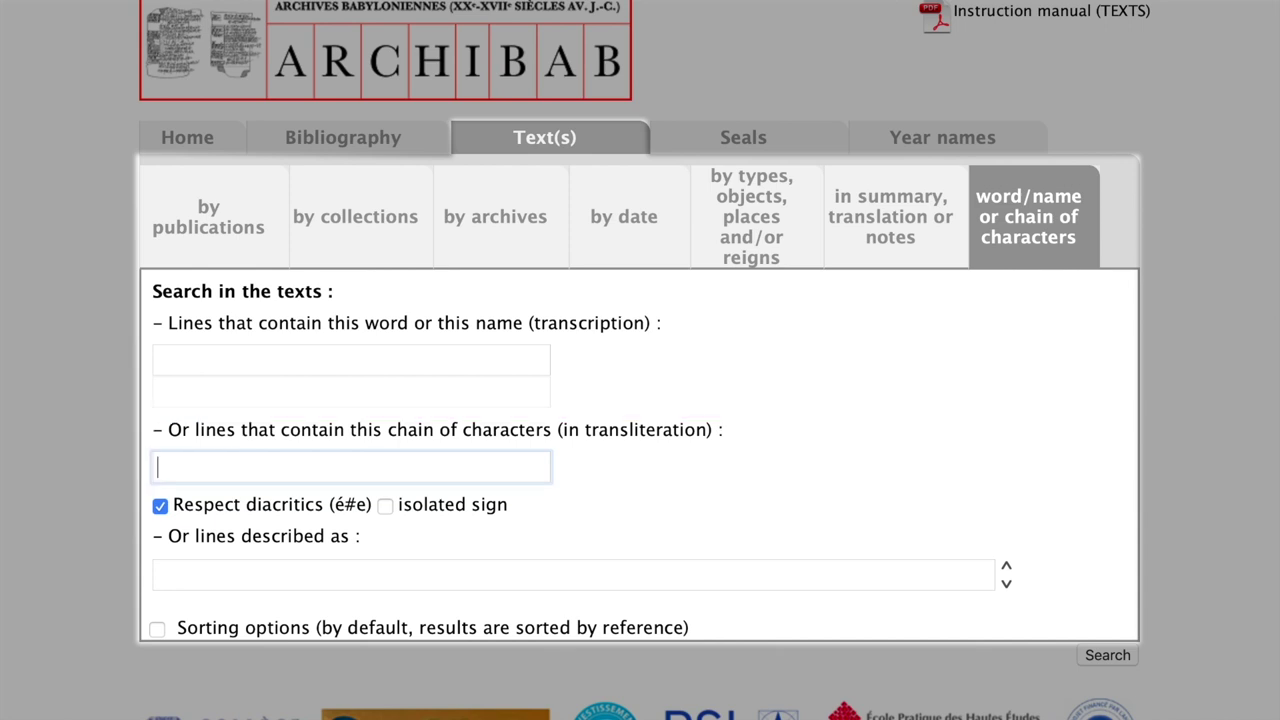
{"action": "left_click", "coordinate": [335, 570]}
{"action": "type", "text": "clause"}
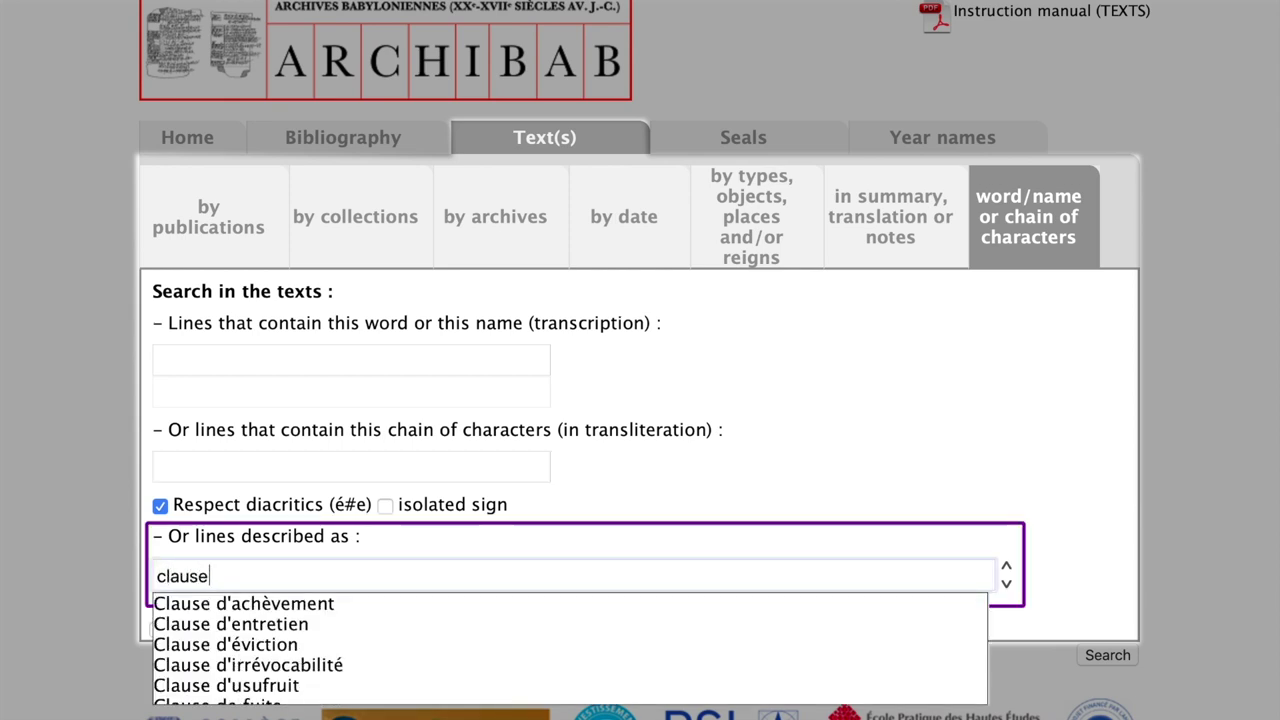
{"action": "key", "text": "super+a"}
{"action": "type", "text": "juge"}
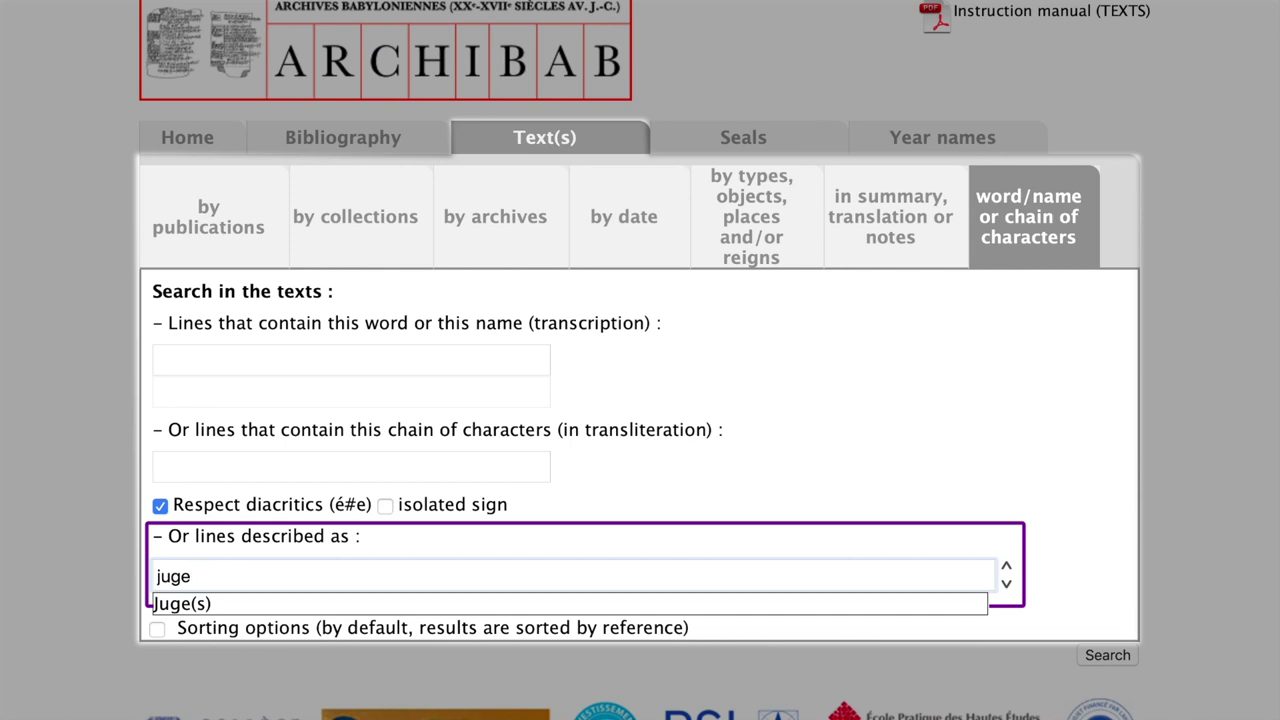
- Return to the types, objects, places and reigns search and tick 'Limit the search to within this corpus'
{"action": "left_click", "coordinate": [724, 212]}
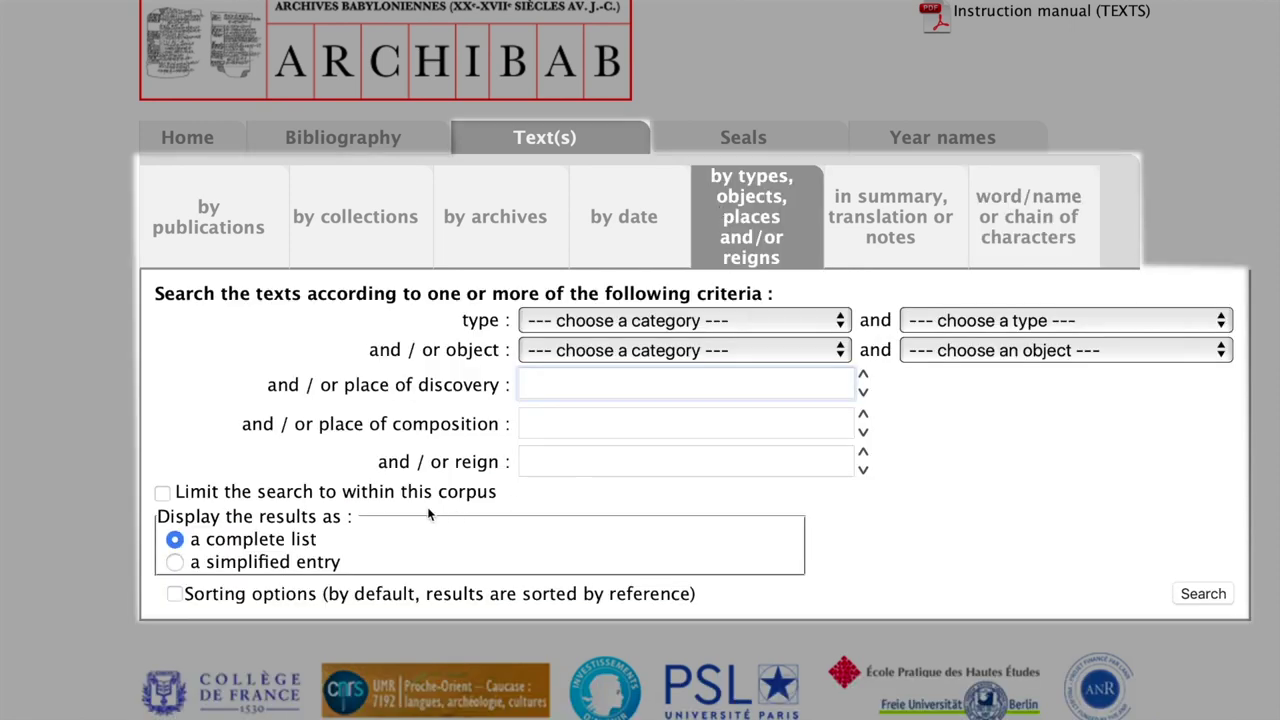
{"action": "left_click", "coordinate": [161, 494]}
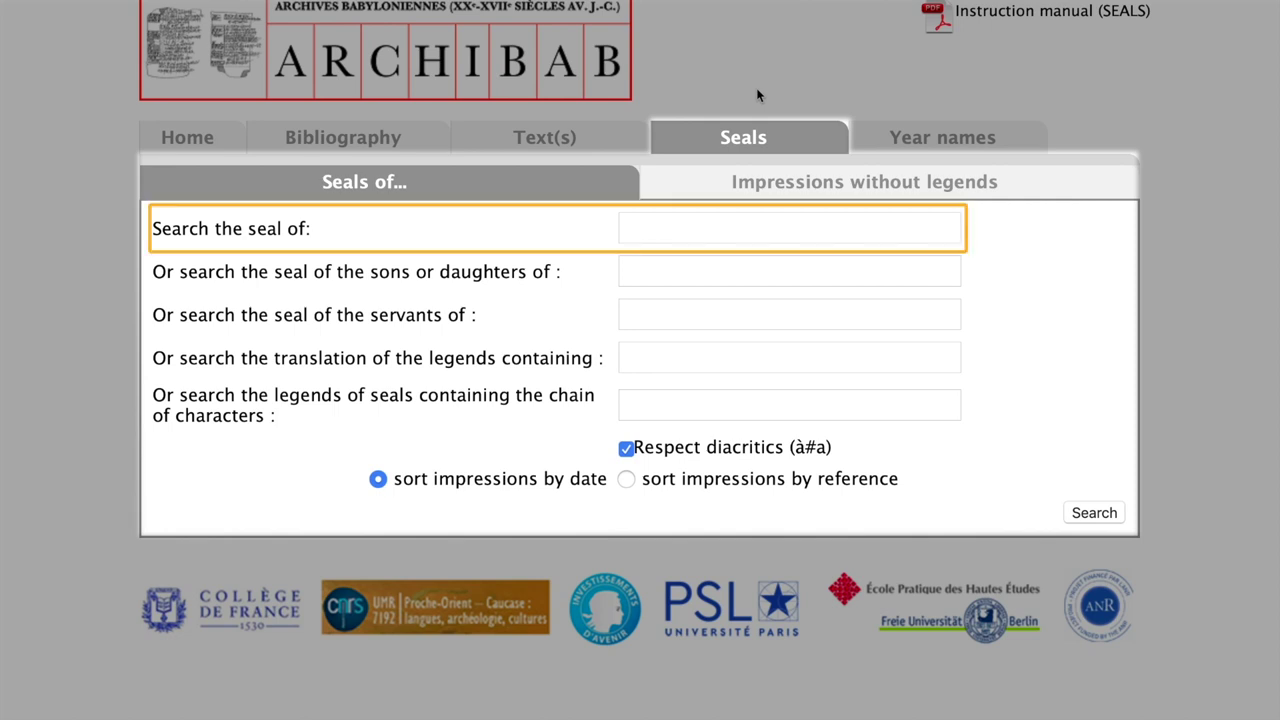
- Search for the seals of the sons or daughters of Warad-Šamaš
{"action": "left_click", "coordinate": [693, 278]}
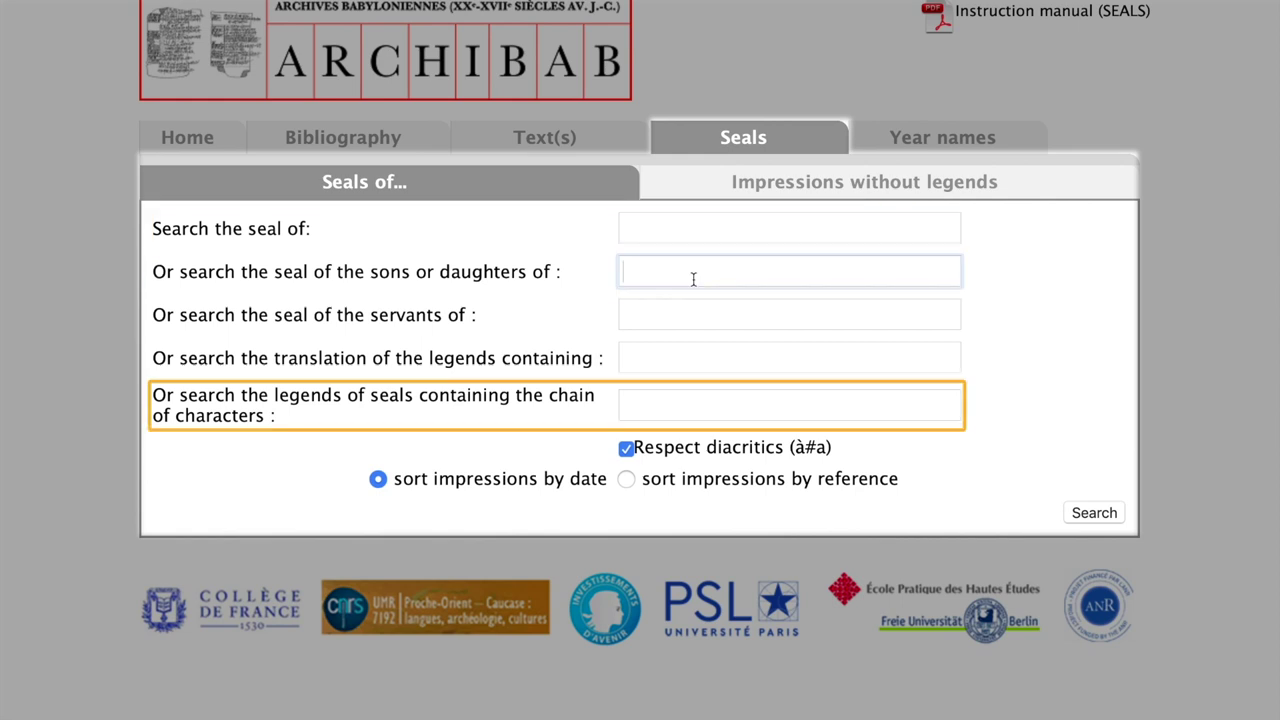
{"action": "type", "text": "Warad-"}
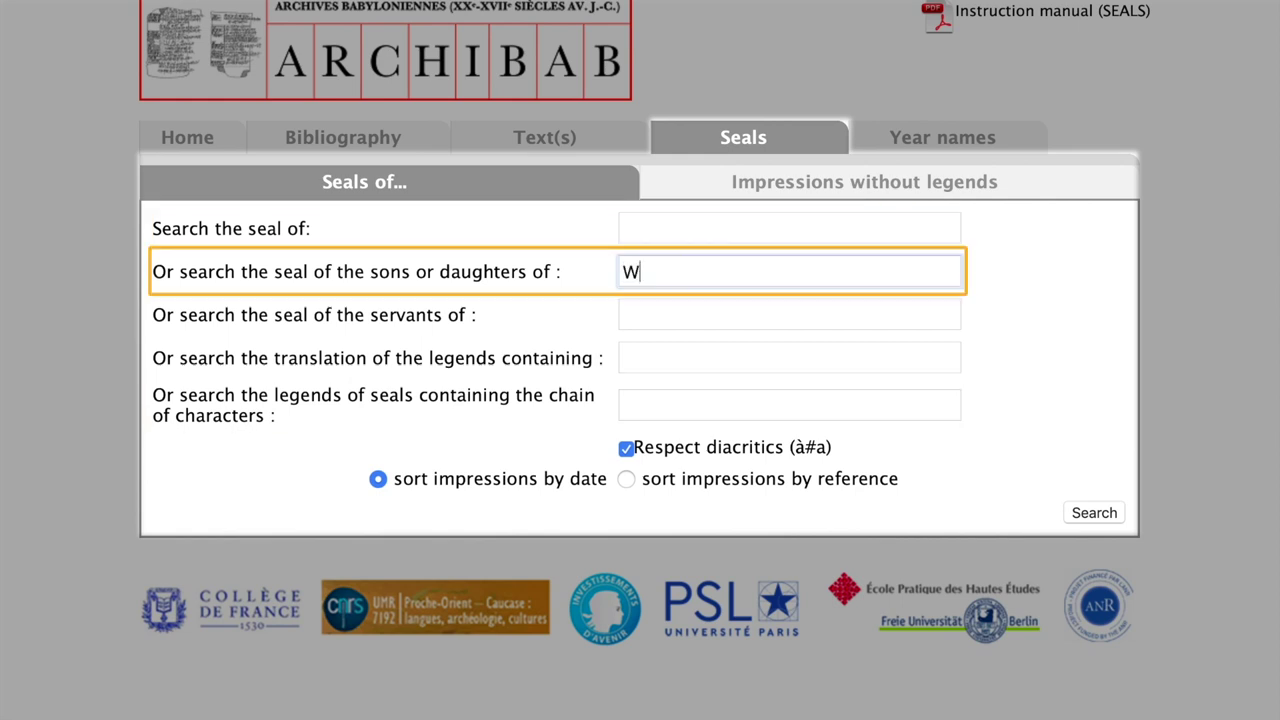
{"action": "type", "text": "Šamaš"}
{"action": "key", "text": "Return"}
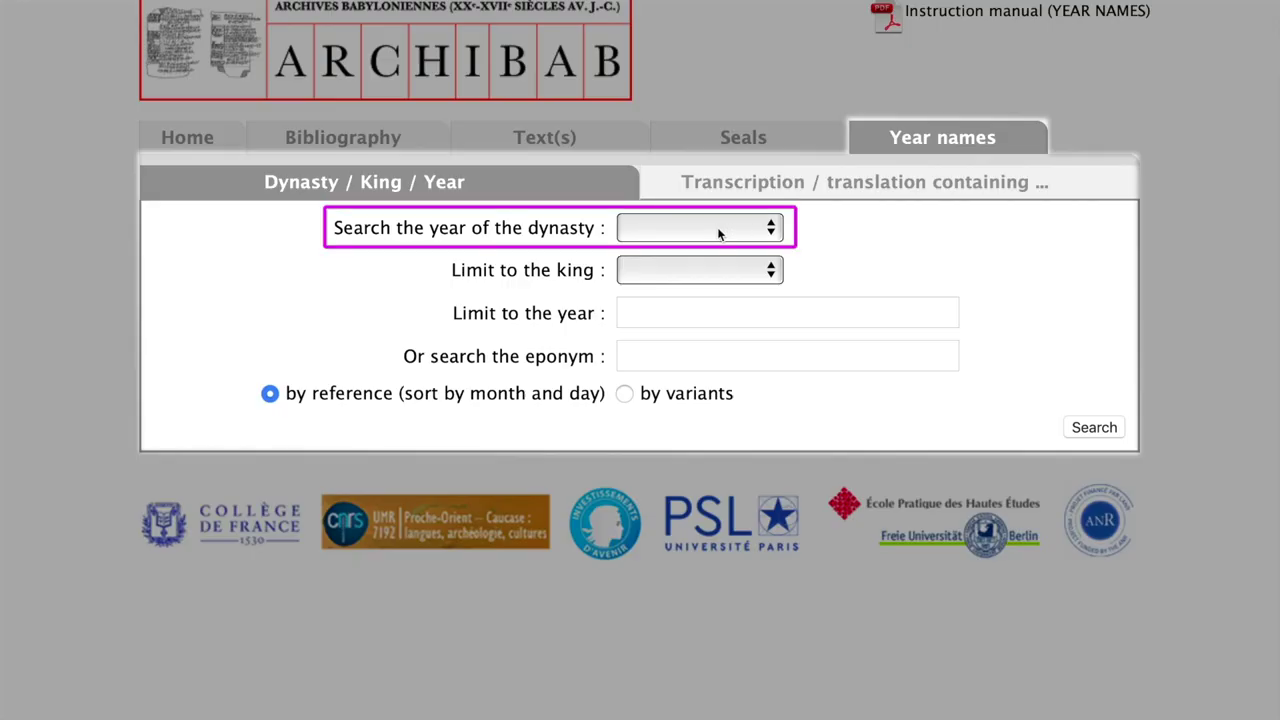
- List the 43 year names of Hammu-rabi from the Babylone dynasty
{"action": "left_click", "coordinate": [718, 231]}
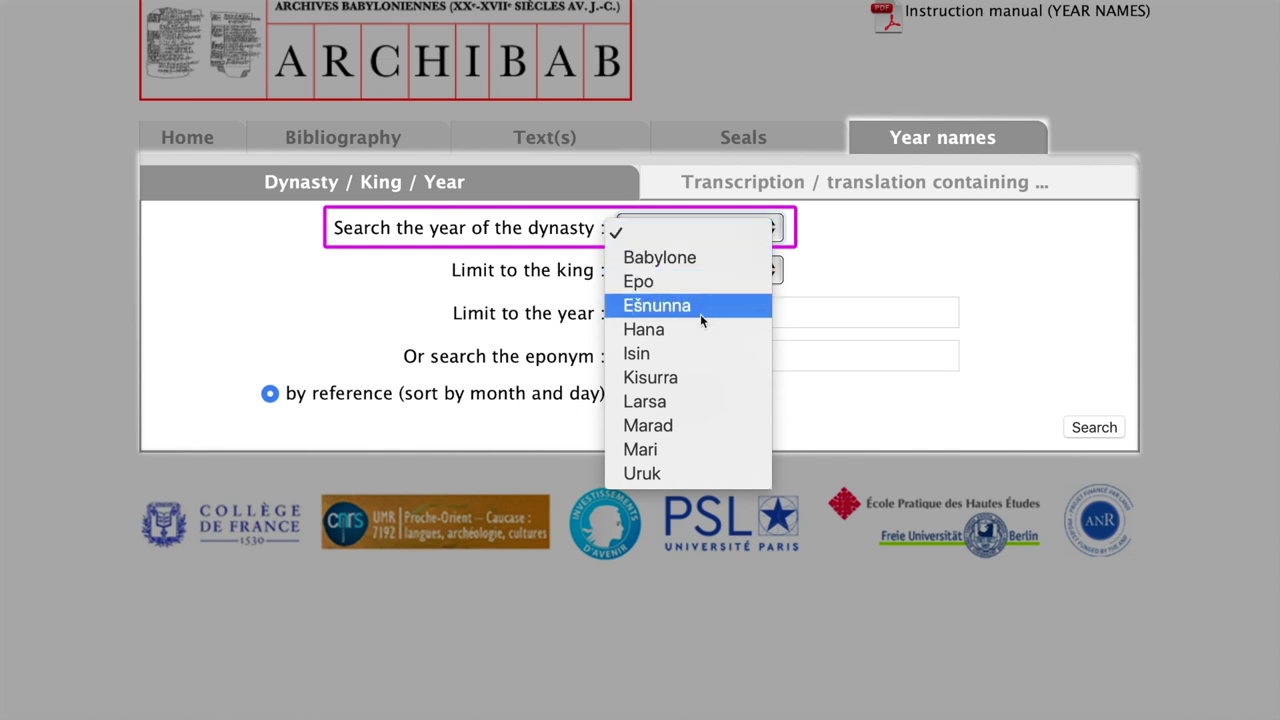
{"action": "left_click", "coordinate": [665, 257]}
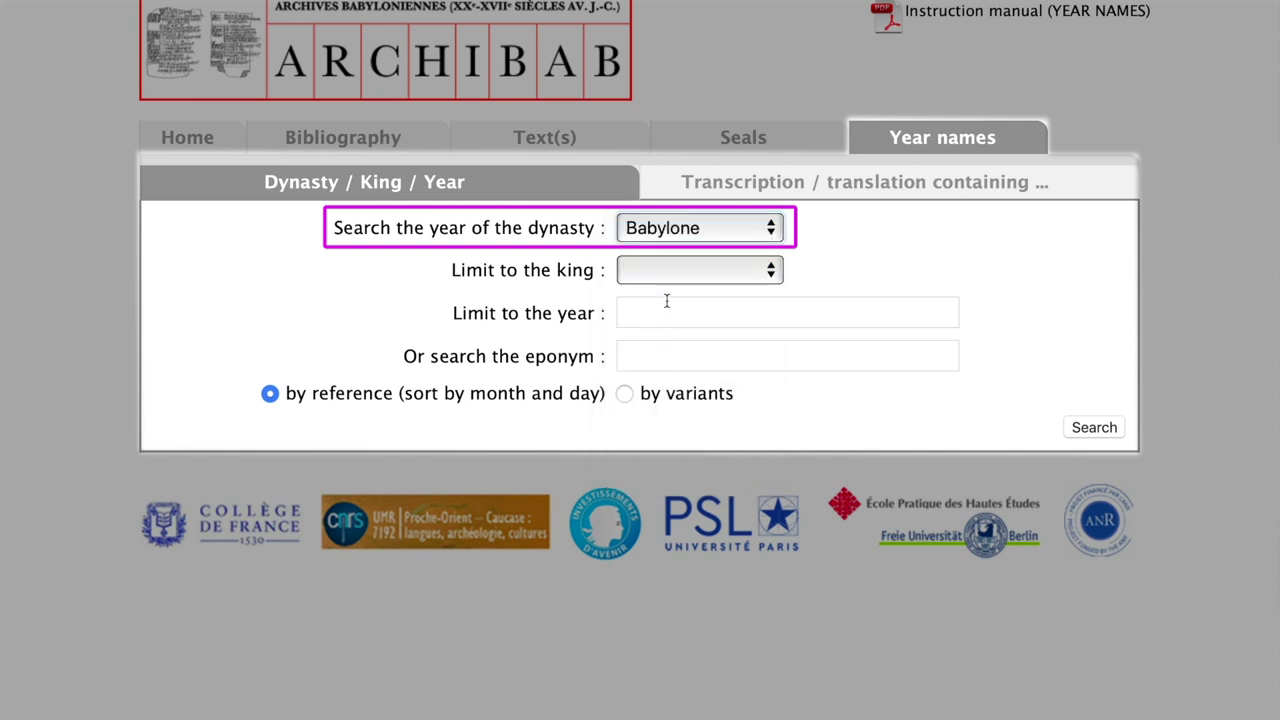
{"action": "left_click", "coordinate": [670, 275]}
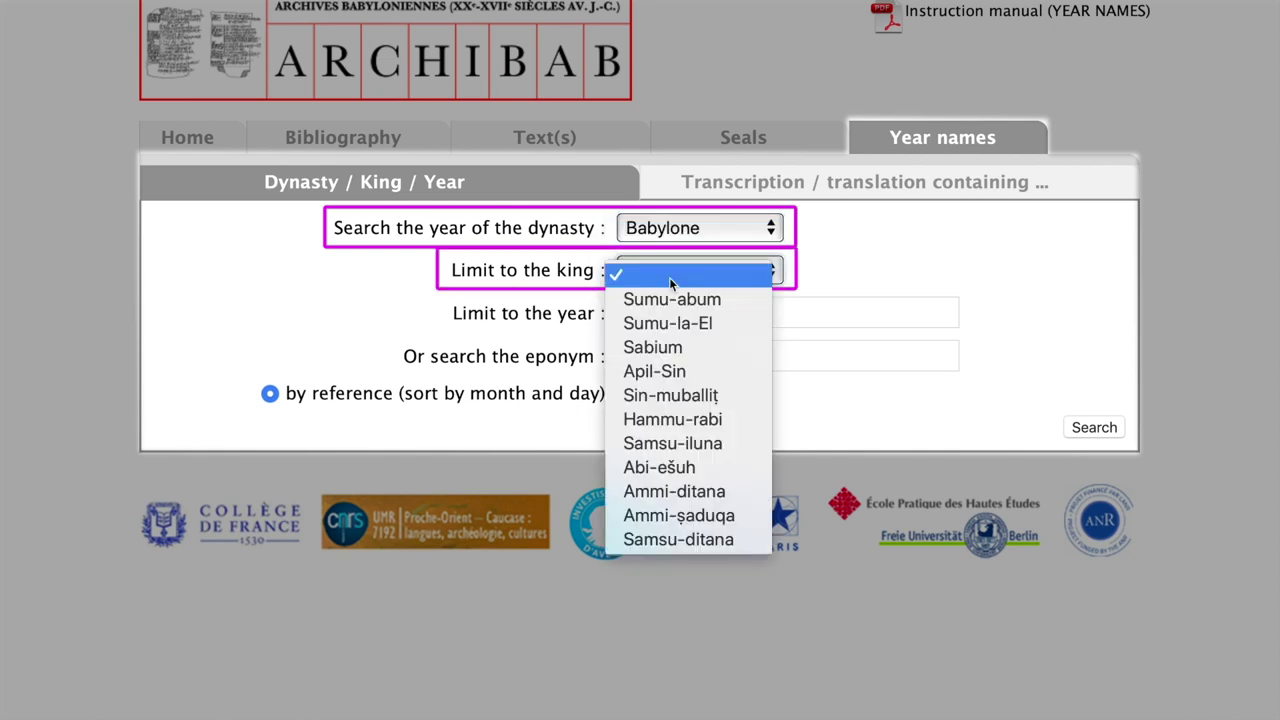
{"action": "left_click", "coordinate": [672, 419]}
{"action": "left_click", "coordinate": [1094, 427]}
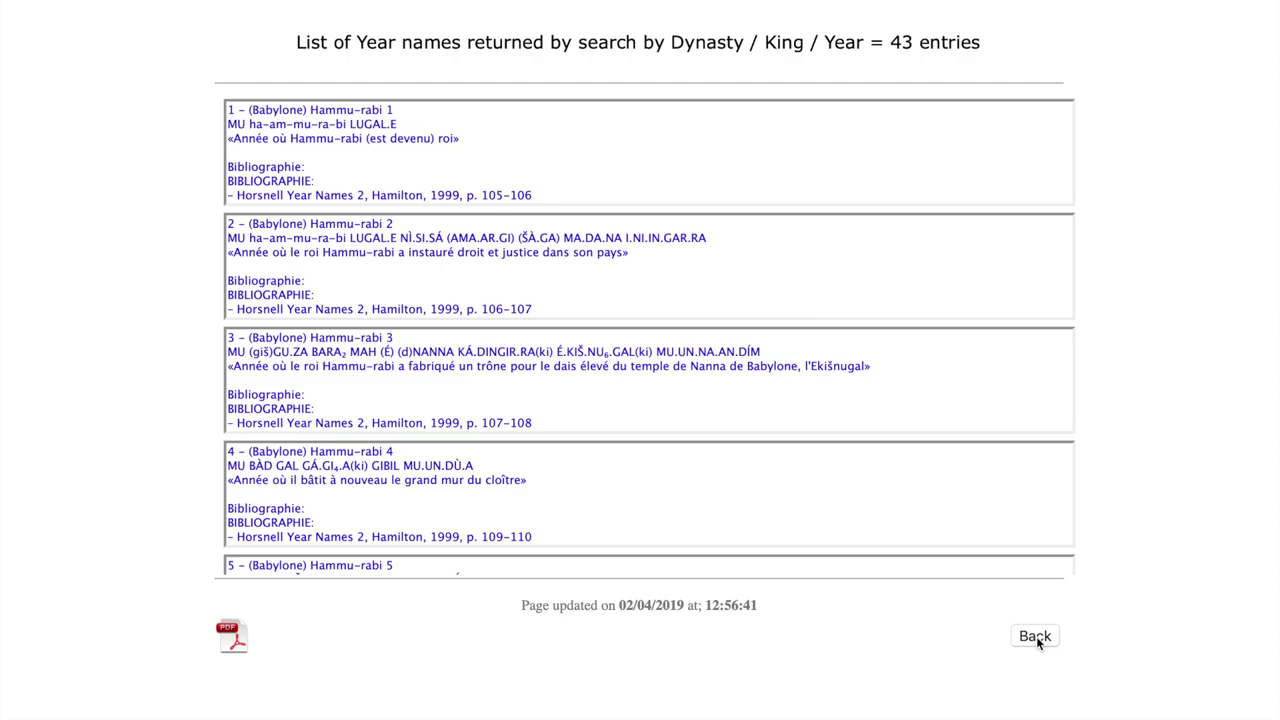
- Search year names whose transliteration contains ALAM, returning 123 entries
{"action": "left_click", "coordinate": [1036, 636]}
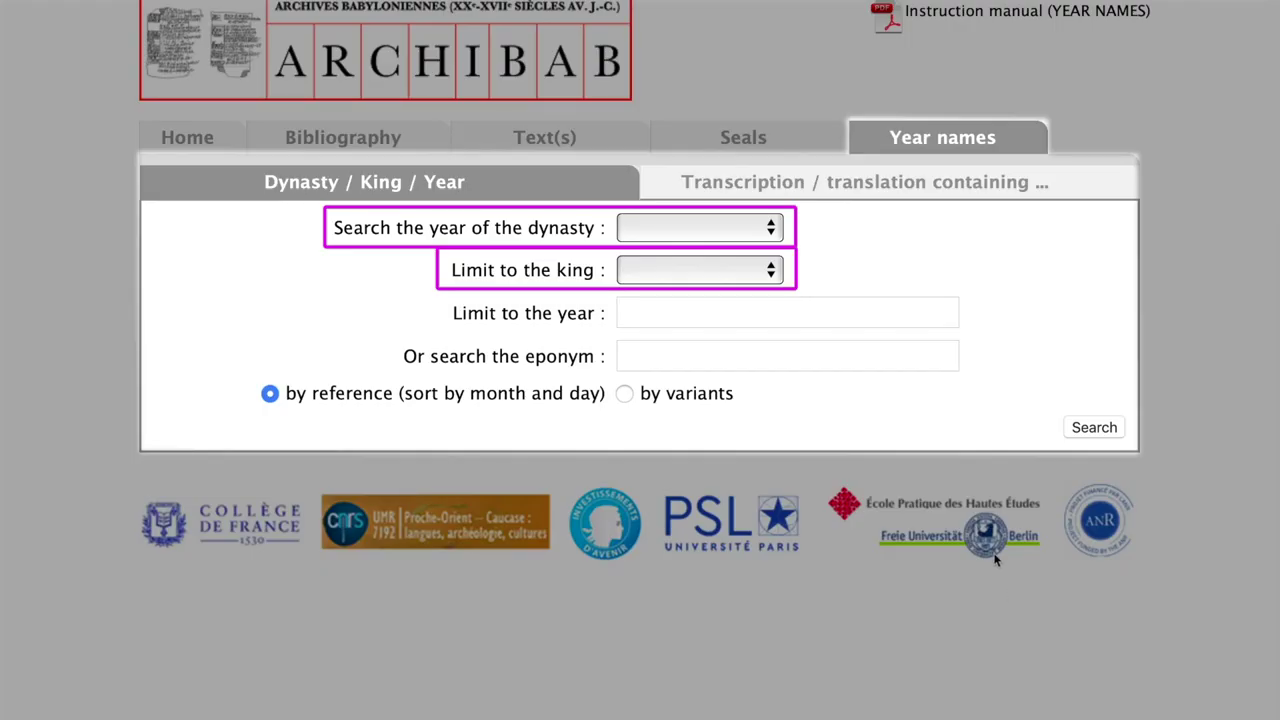
{"action": "left_click", "coordinate": [752, 190]}
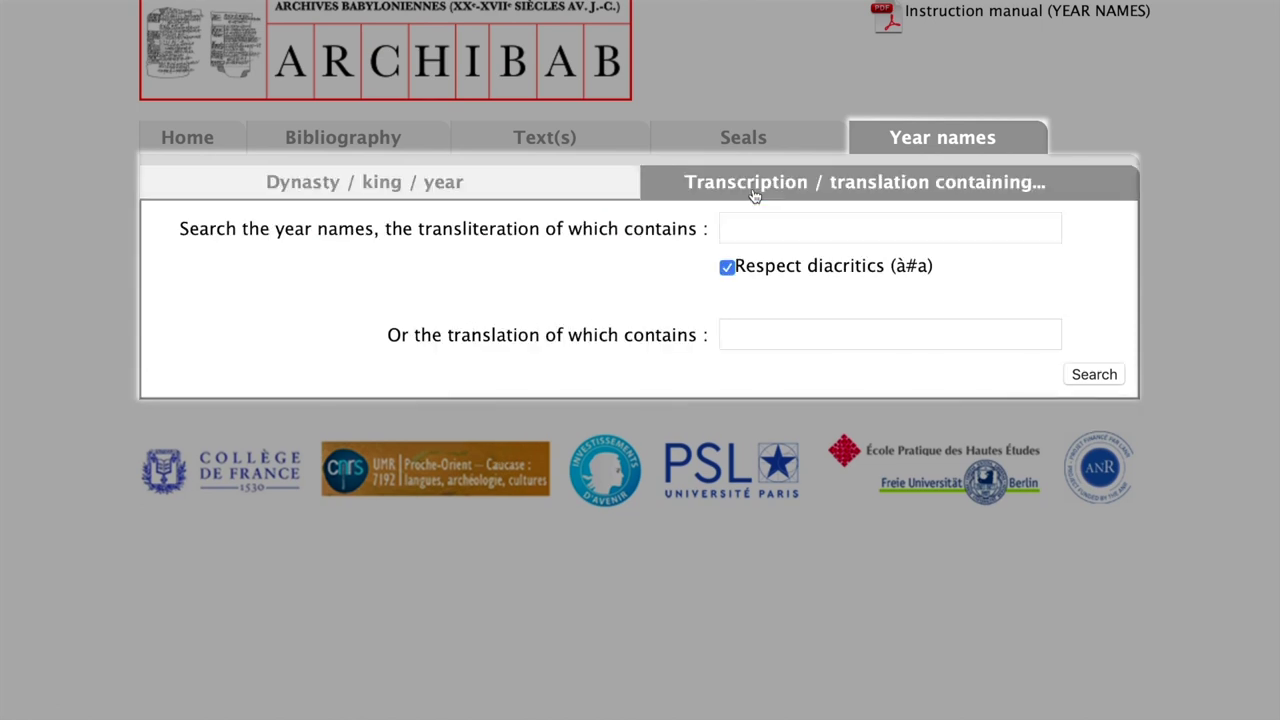
{"action": "left_click", "coordinate": [775, 226]}
{"action": "type", "text": "ALAM"}
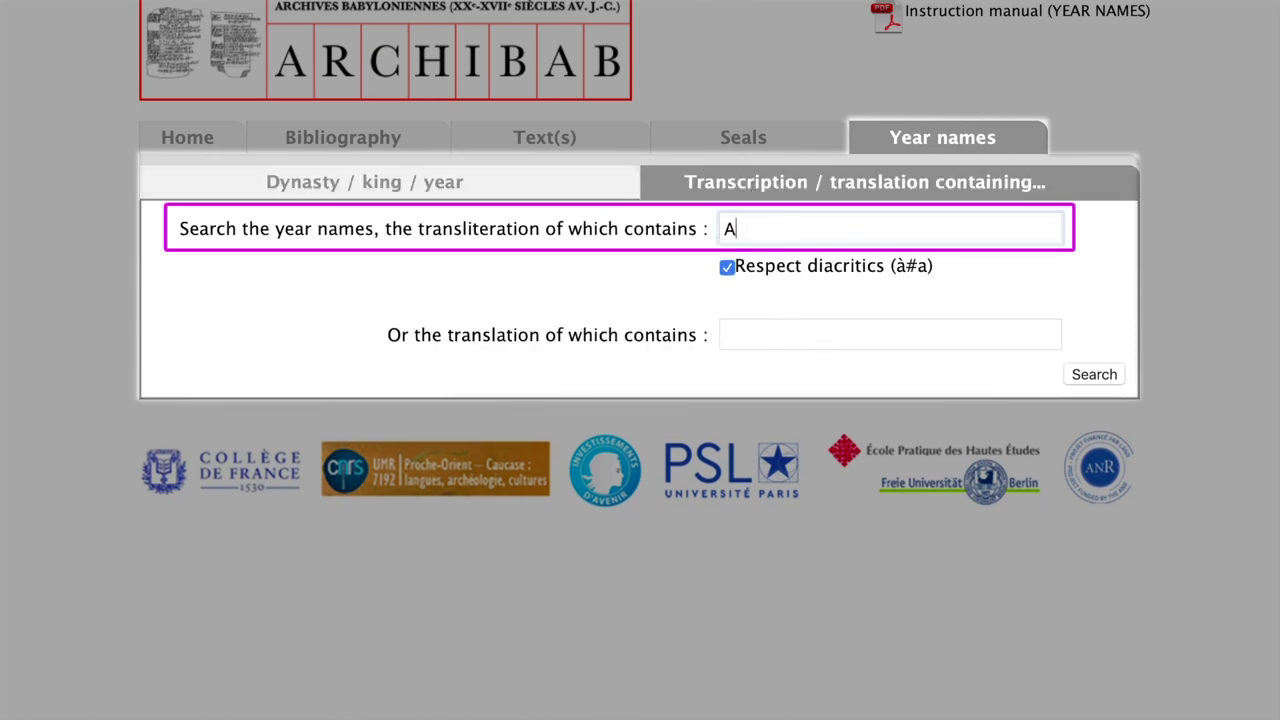
{"action": "left_click", "coordinate": [1093, 378]}
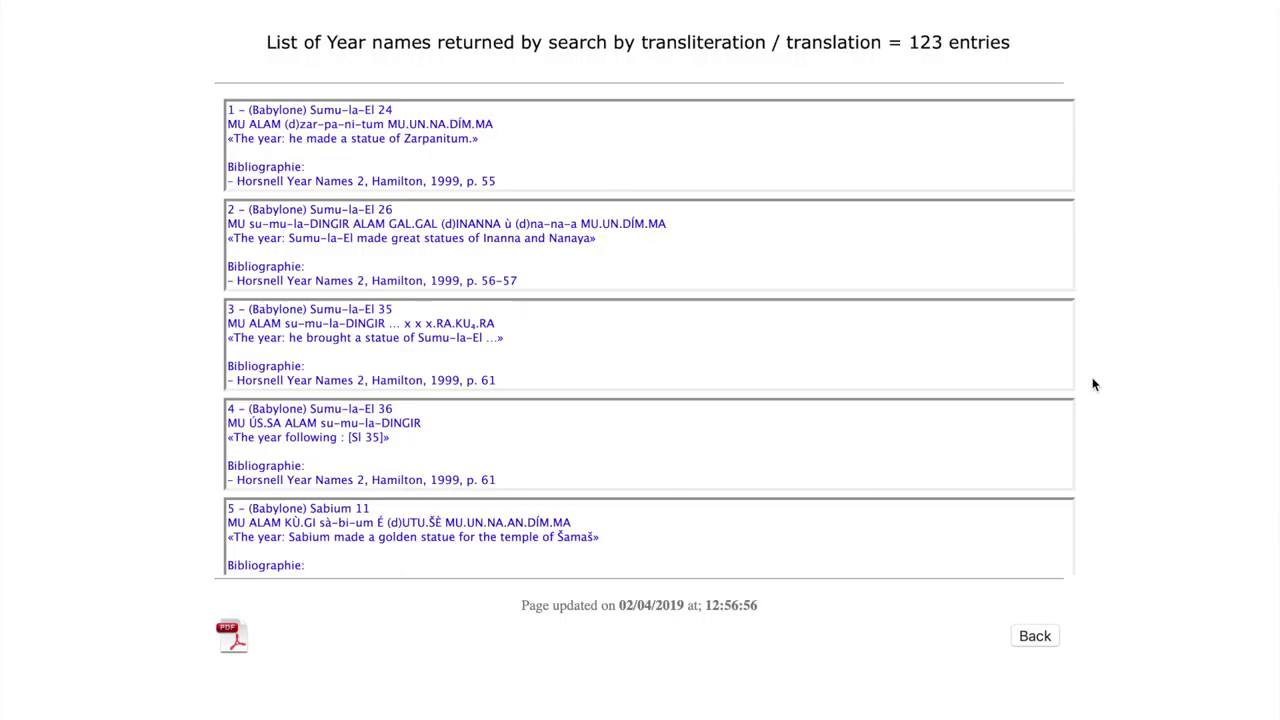